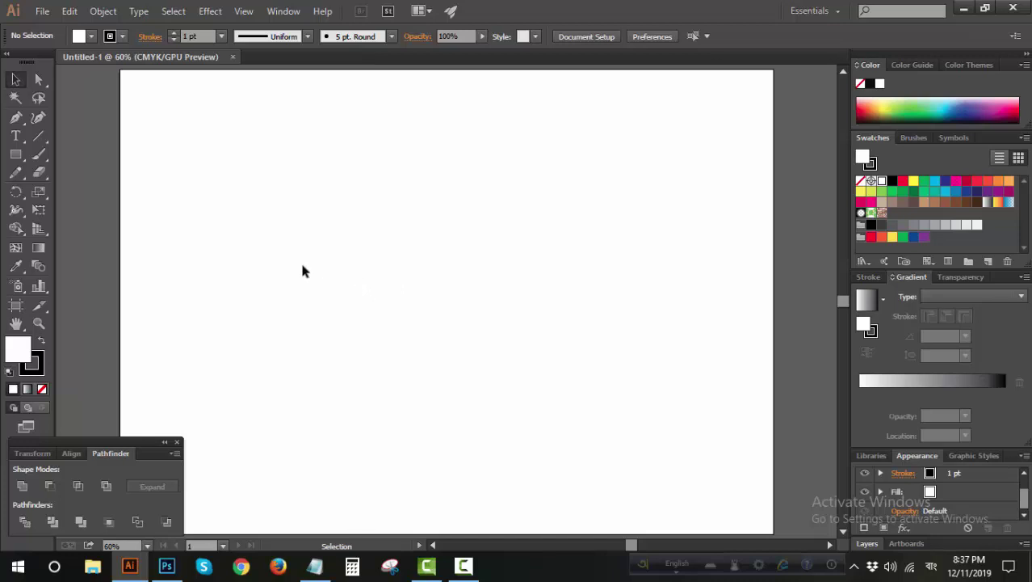
Step: Create the point text "sg" near the artboard's middle and scale it up to about 236.7 pt
left_click(16, 135)
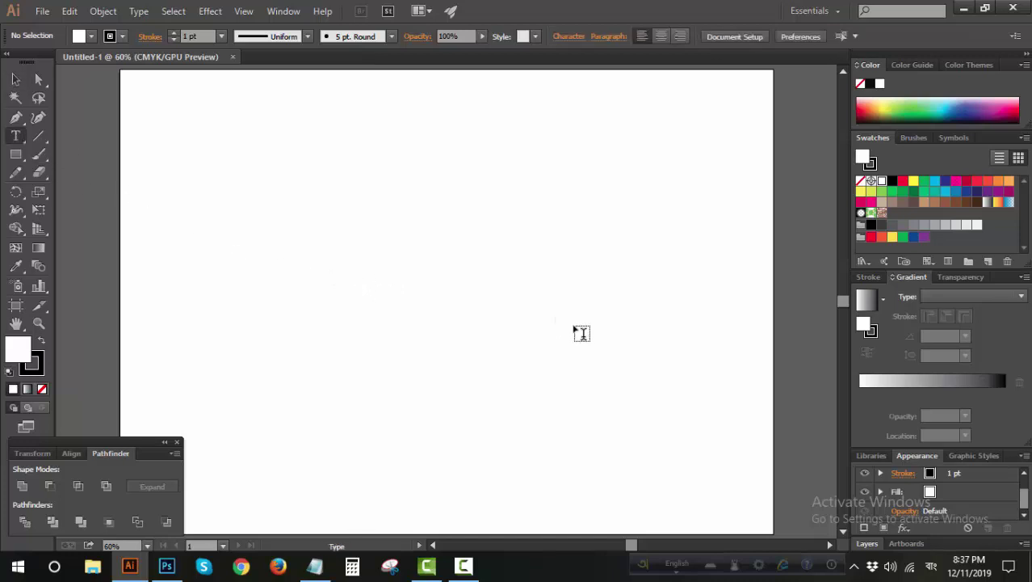
left_click(360, 302)
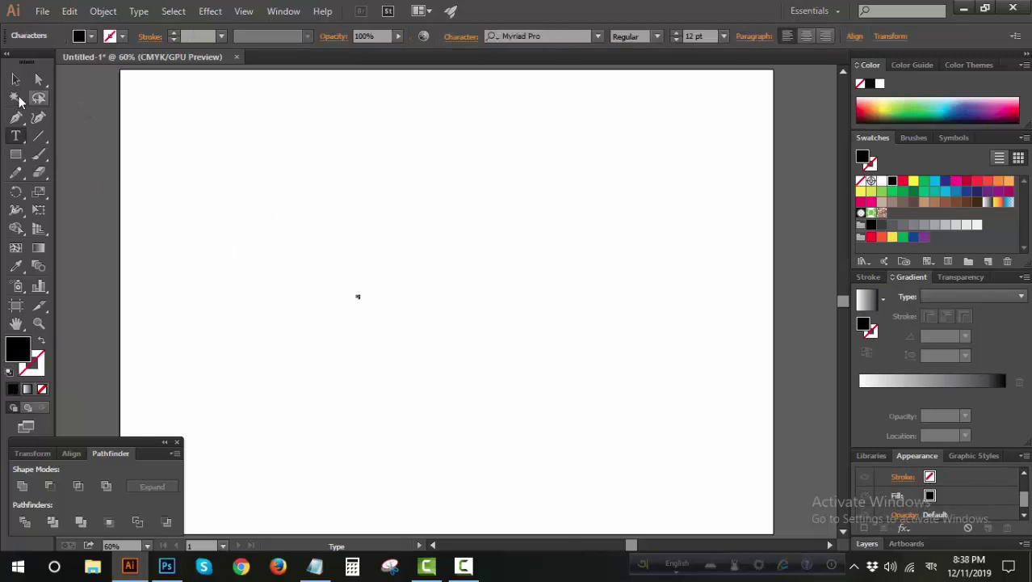
left_click(15, 79)
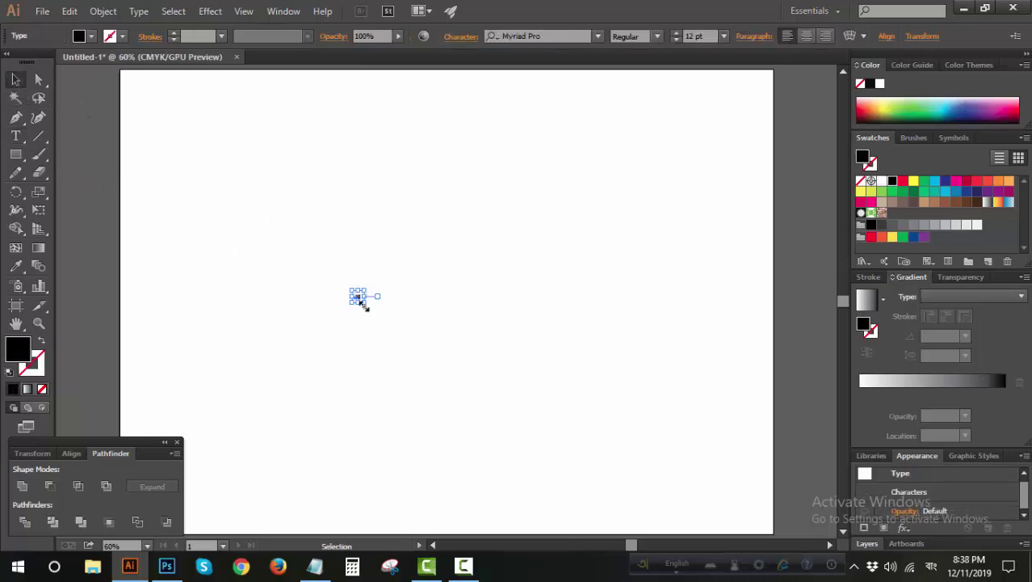
left_click_drag(365, 305, 531, 298)
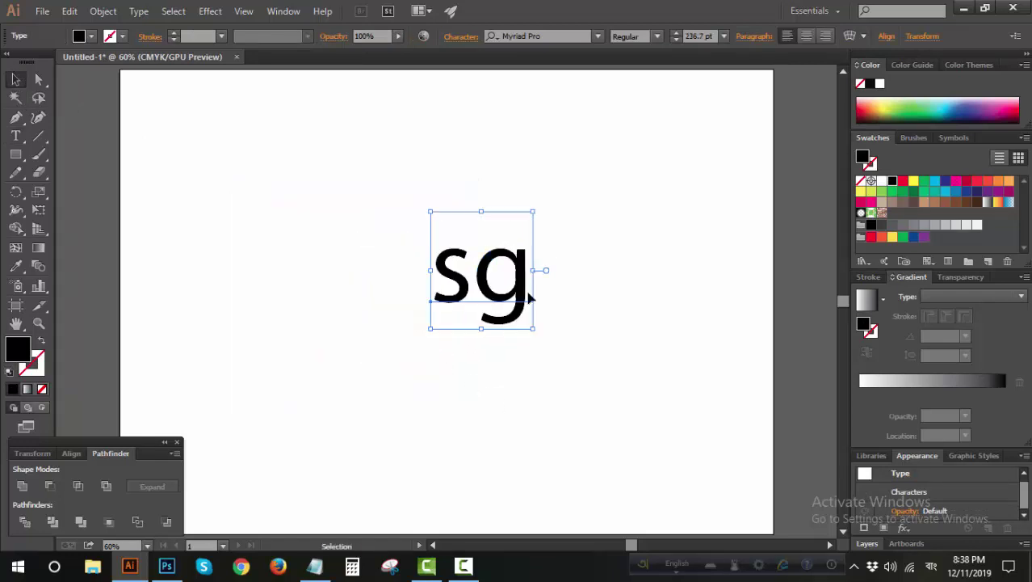
left_click(540, 36)
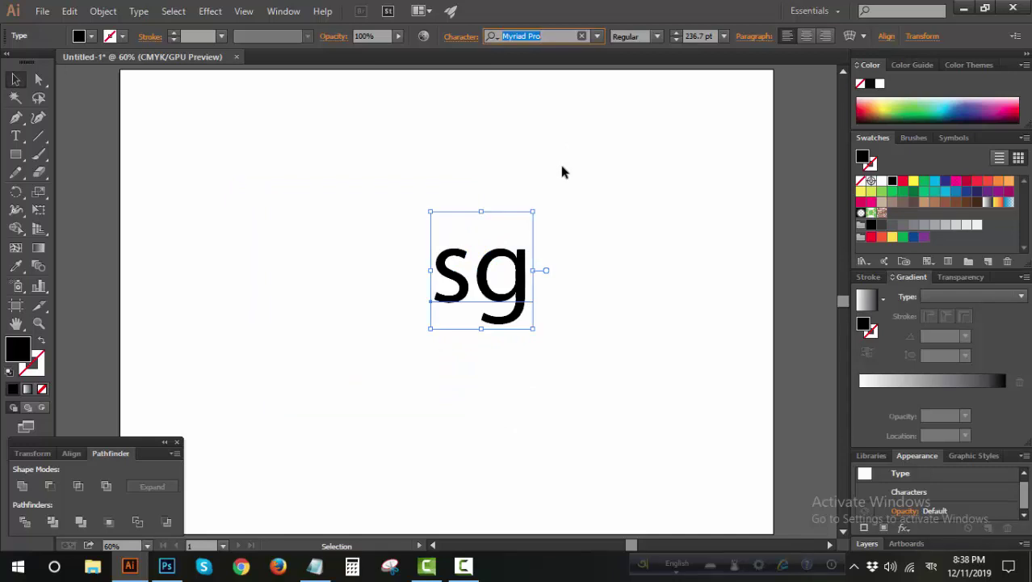
type("with")
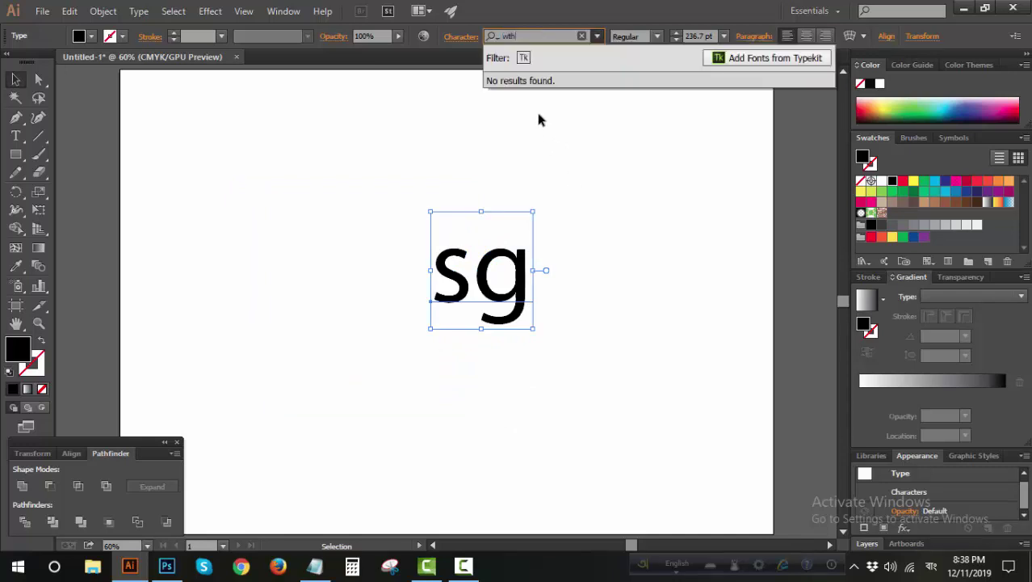
left_click(570, 224)
Step: Set the sg text's font to Ethnocentric Regular and shift the text left toward the middle of the artboard
left_click(438, 328)
left_click(532, 36)
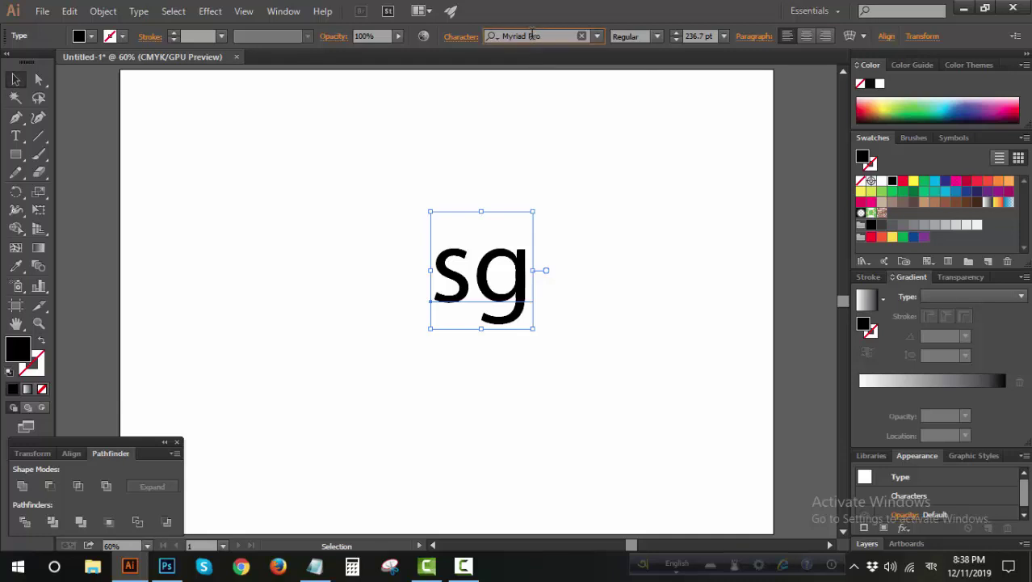
type("eth")
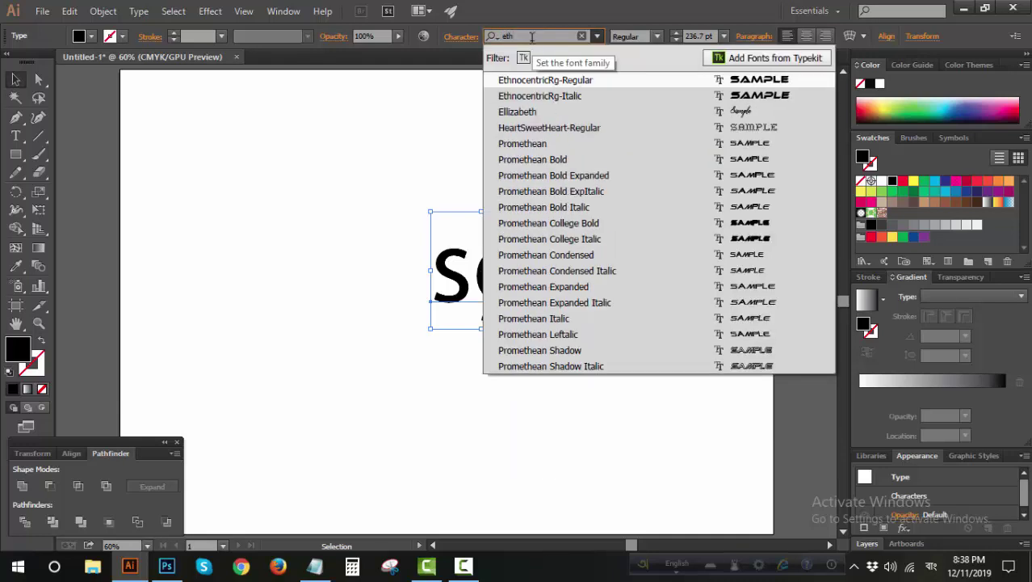
left_click(566, 95)
left_click(590, 161)
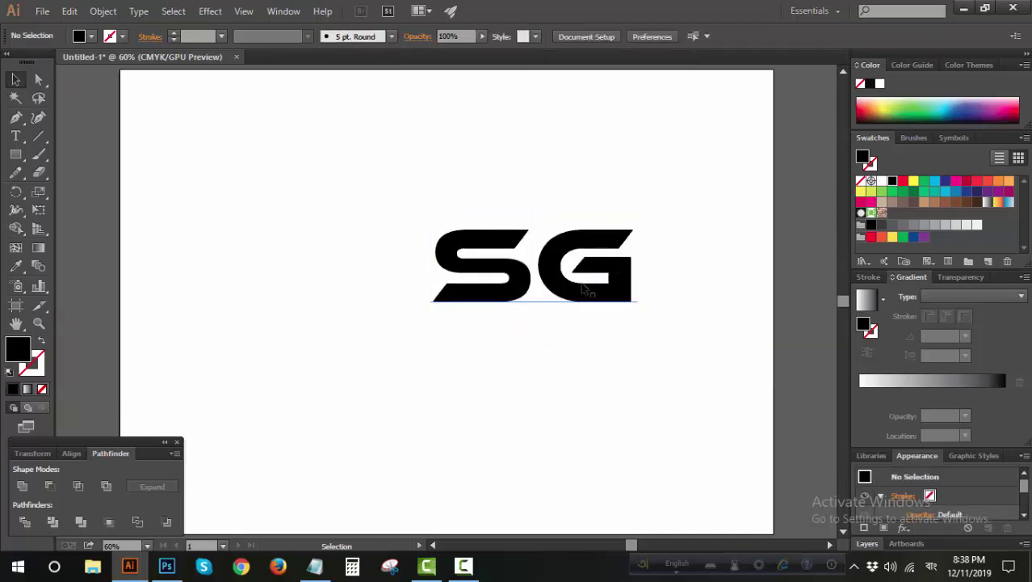
left_click_drag(589, 287, 544, 288)
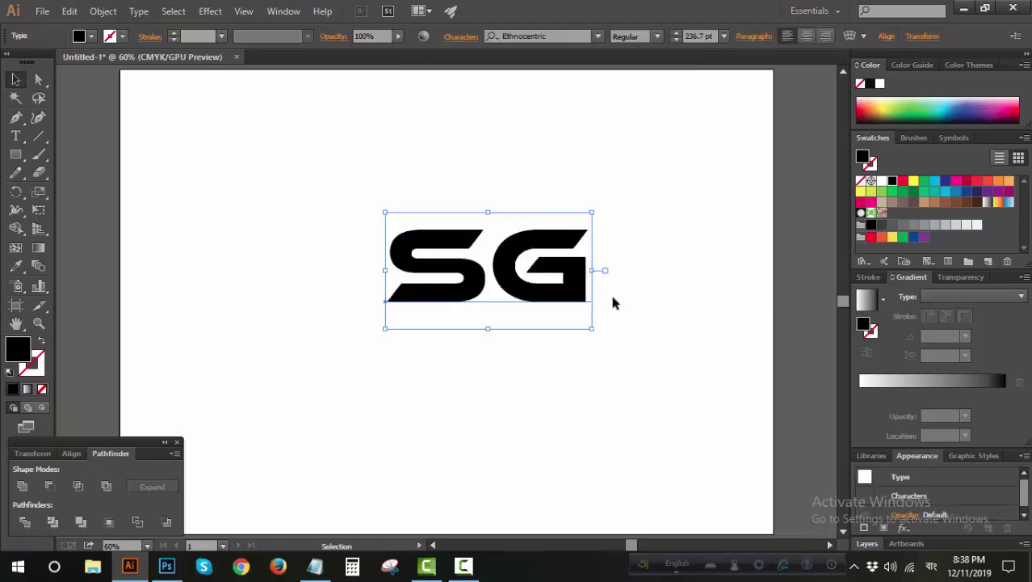
Step: Convert the SG text to outlines and move the lettering slightly upward on the artboard
right_click(507, 275)
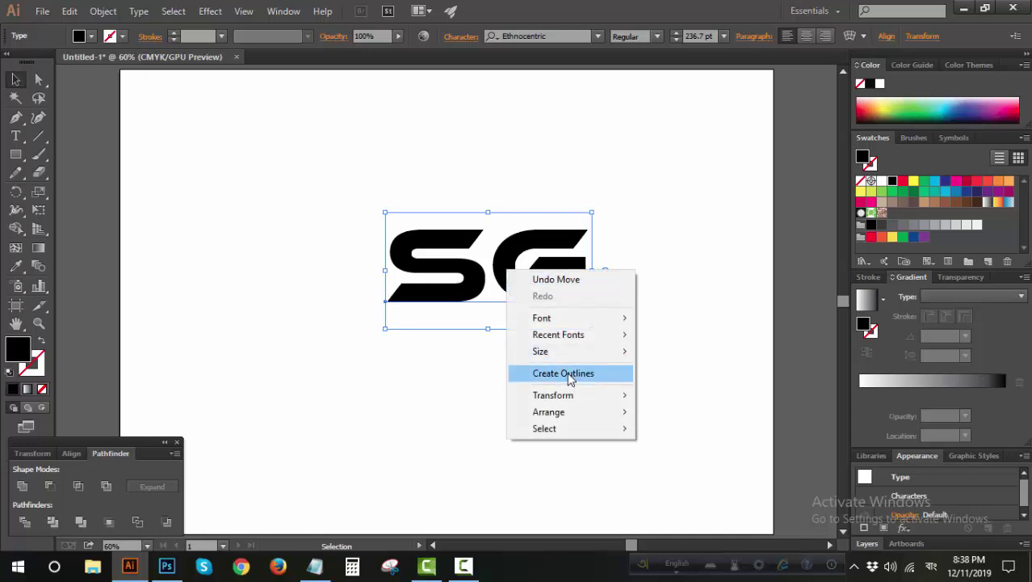
left_click(680, 240)
left_click(563, 284)
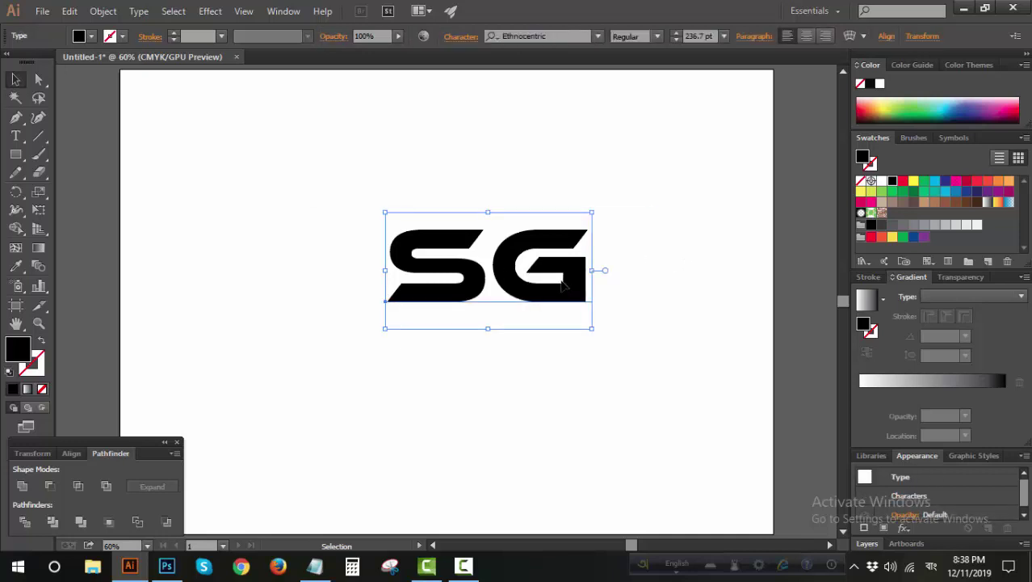
right_click(563, 284)
left_click(602, 386)
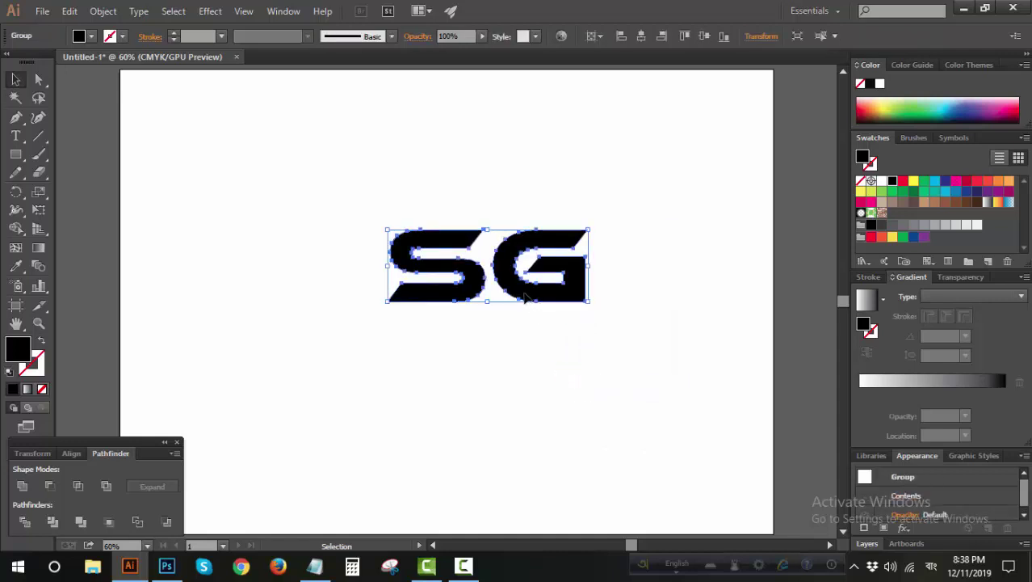
left_click(537, 354)
left_click_drag(565, 288, 553, 253)
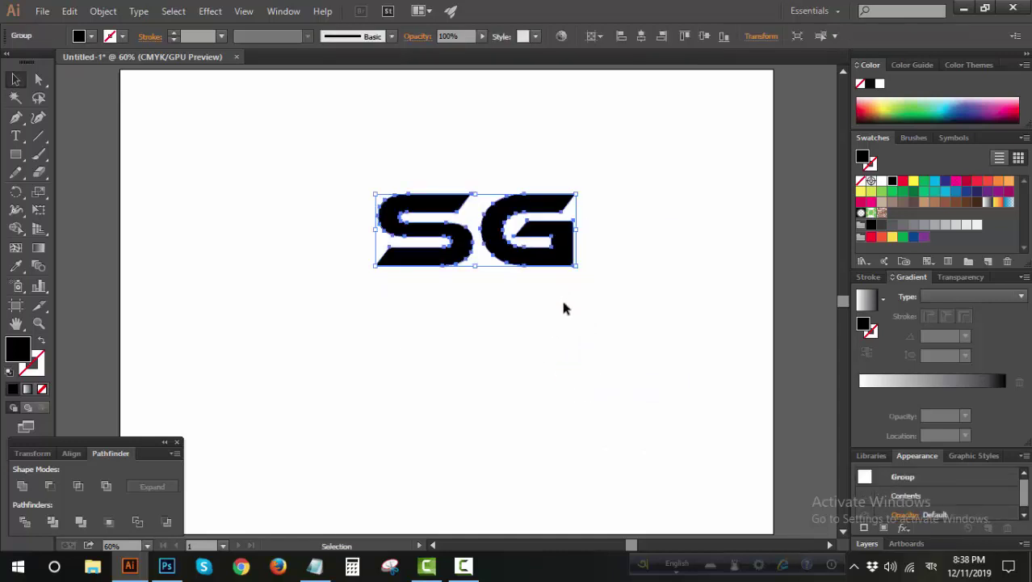
left_click(560, 302)
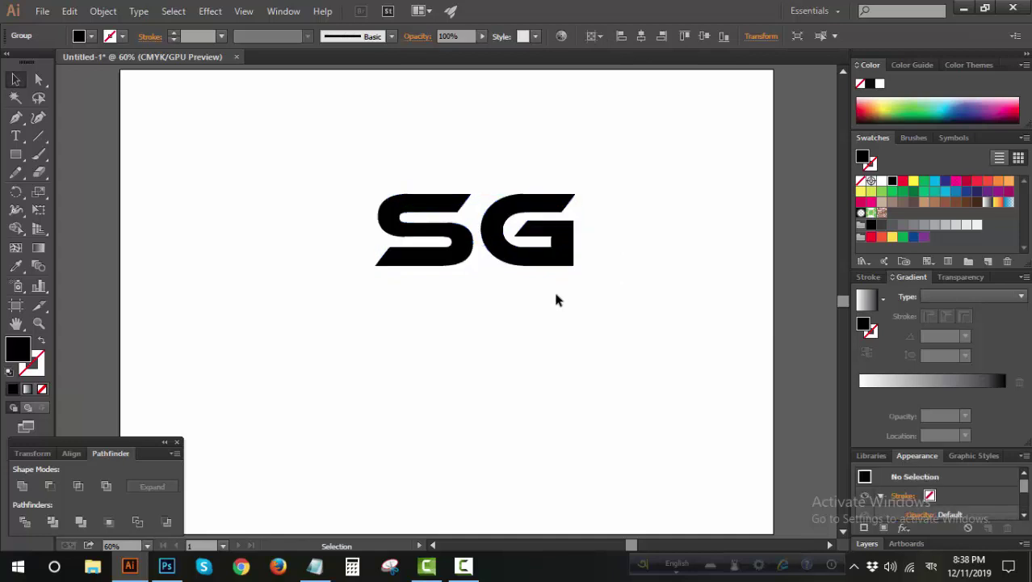
Step: Ungroup the outlined letters and move the G left so it overlaps the right side of the S
left_click(508, 260)
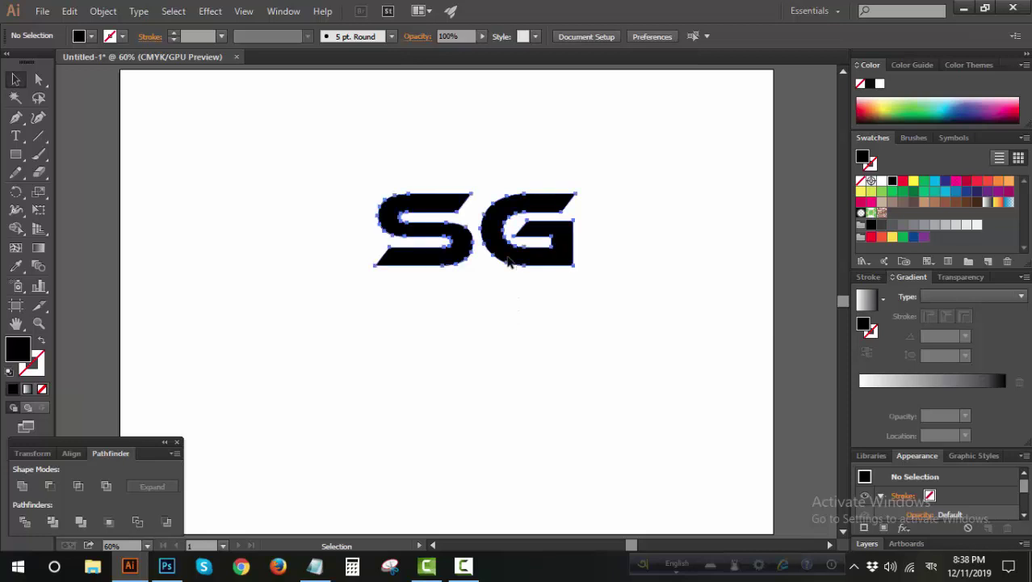
right_click(508, 260)
left_click(560, 345)
left_click(495, 346)
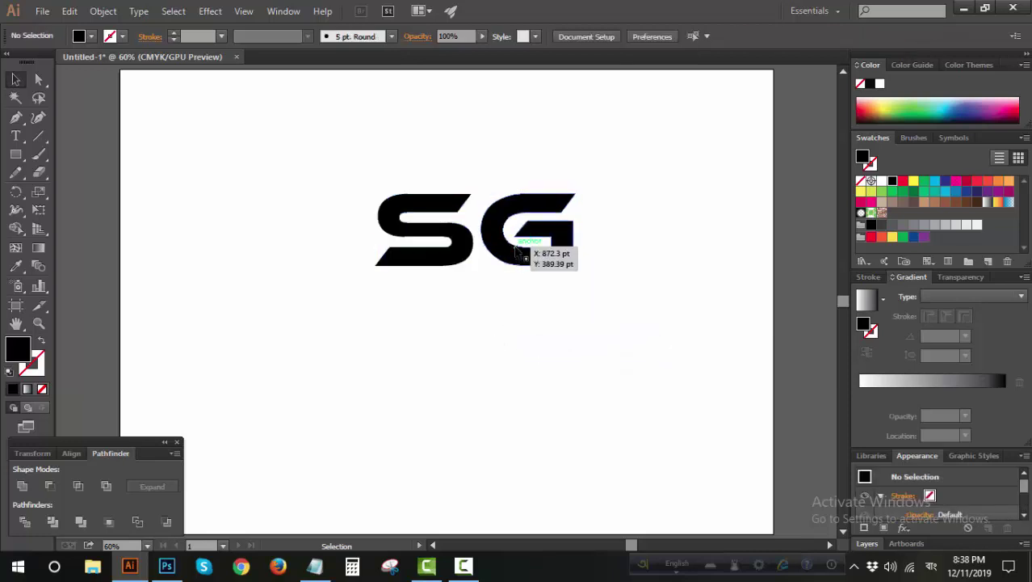
left_click_drag(515, 252, 482, 259)
left_click(485, 312)
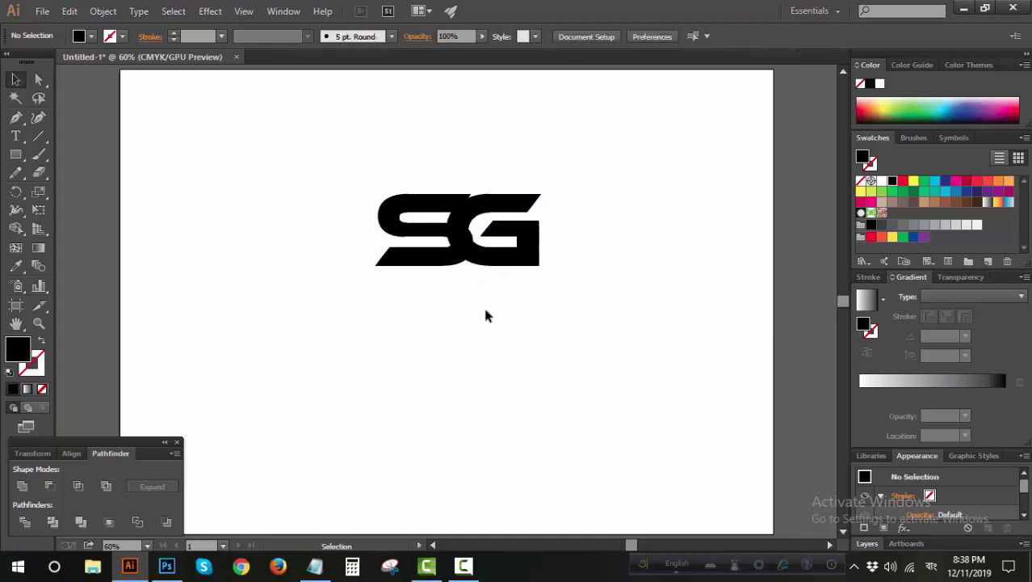
Step: Nudge the G slightly to the right to refine its overlap with the S
left_click(480, 264)
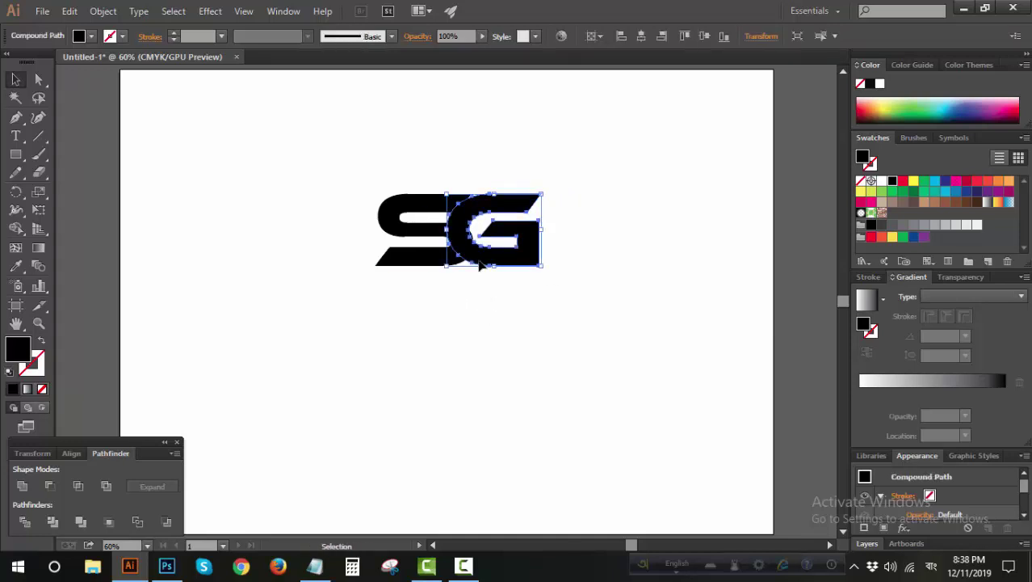
left_click(38, 323)
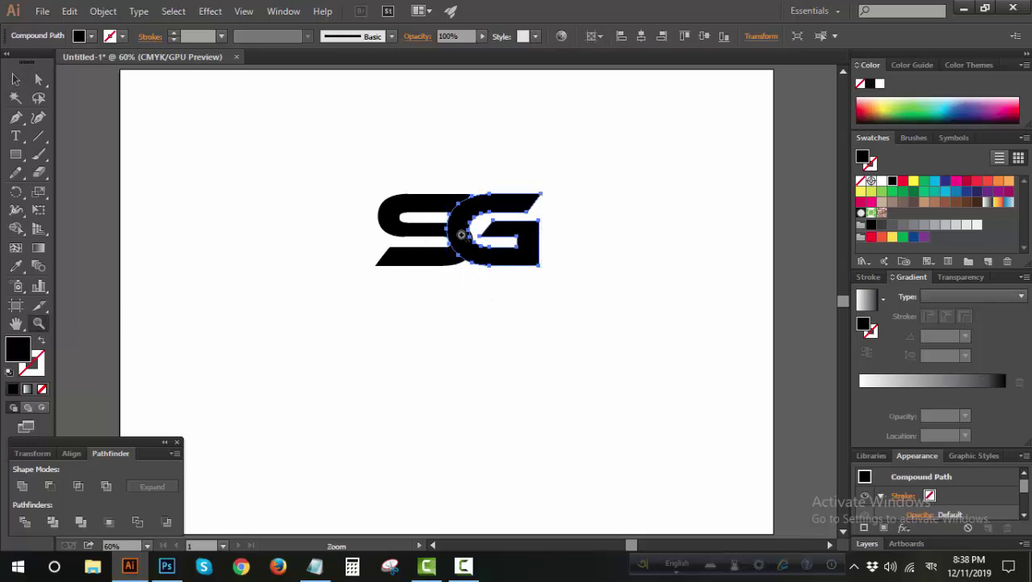
left_click_drag(465, 237, 774, 318)
key("v")
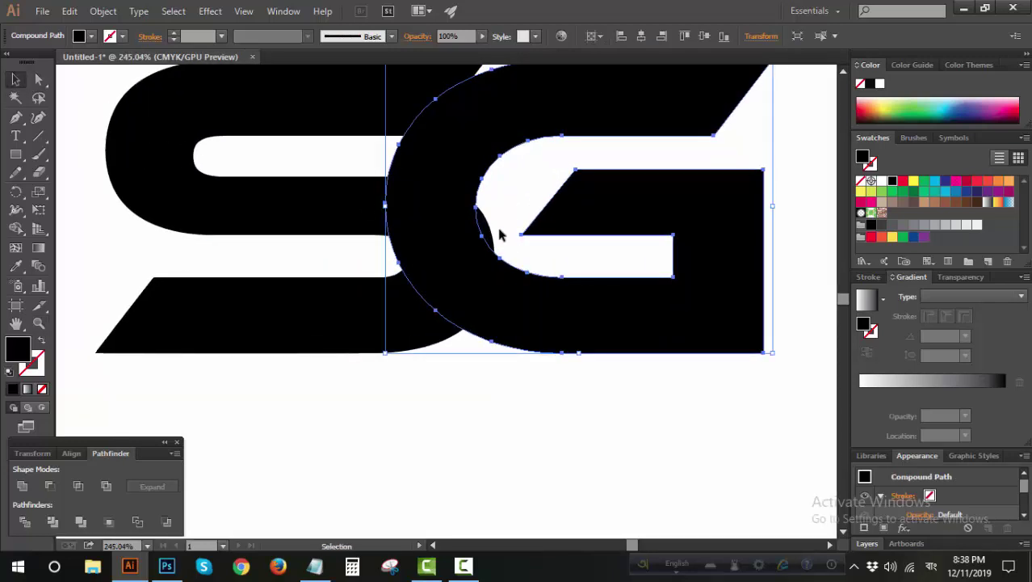
left_click(502, 217)
left_click(394, 255)
key("Right")
key("Right")
key("Right")
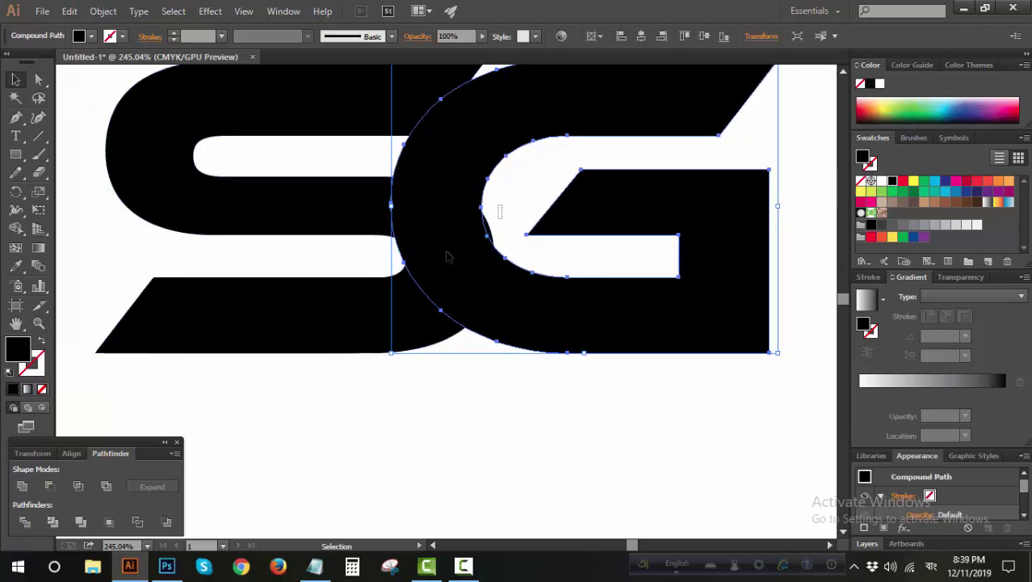
key("ctrl+a")
left_click(509, 392)
key("ctrl+0")
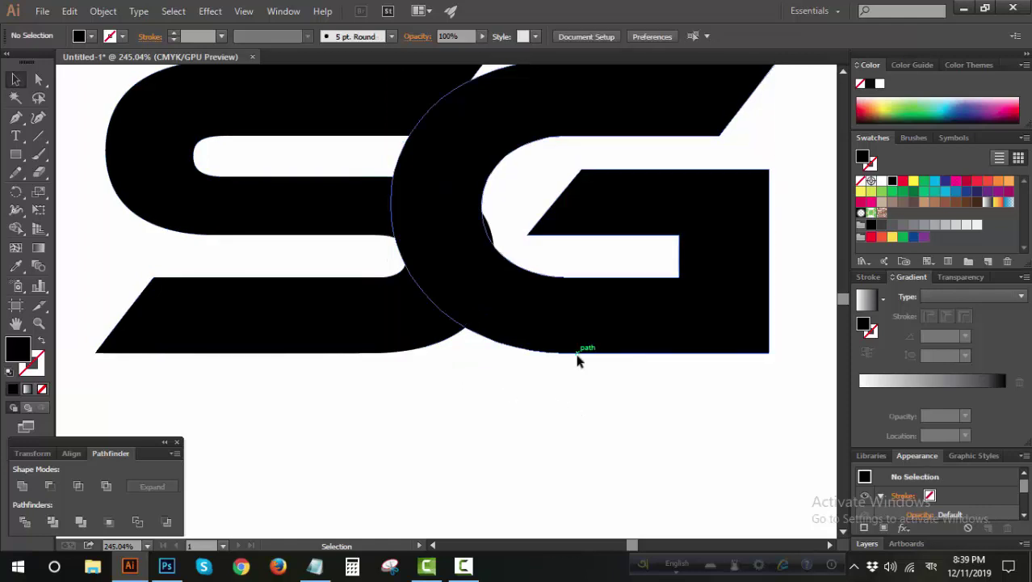
Step: Apply an Offset Path effect of 10 pt with miter joins and a miter limit of 4 to both letters
left_click_drag(601, 148, 342, 284)
key("a")
key("v")
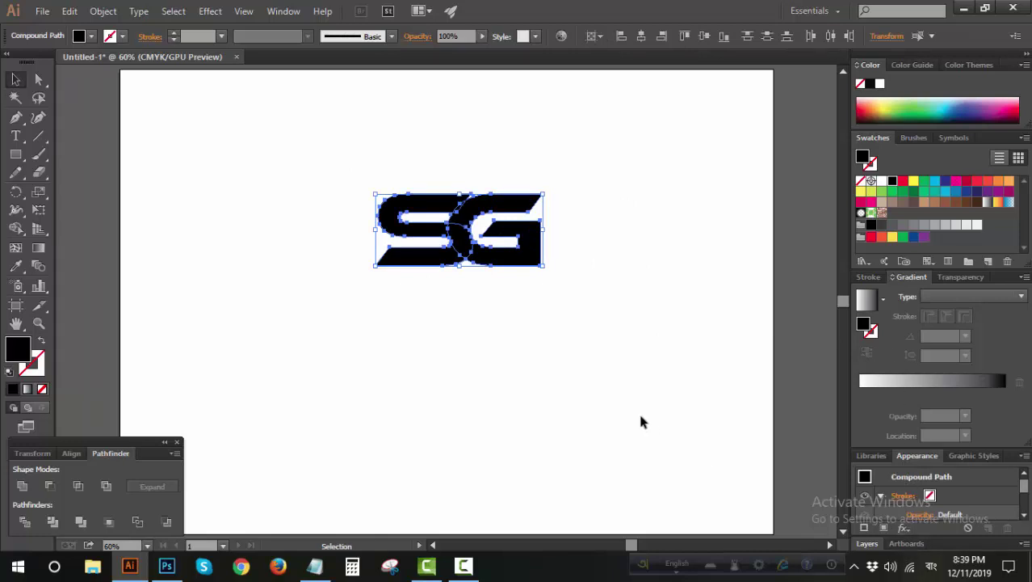
left_click_drag(613, 159, 327, 317)
left_click(905, 530)
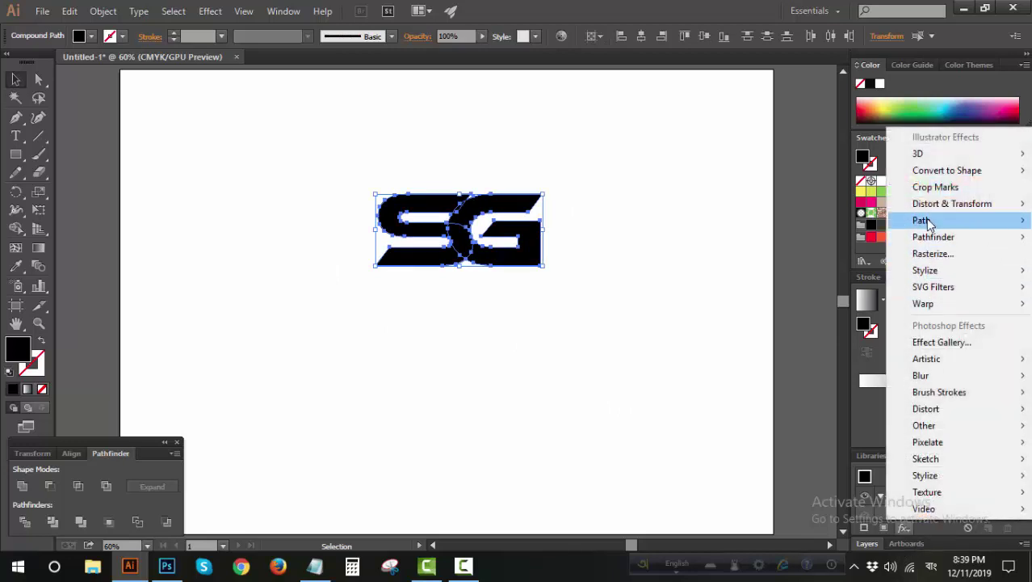
mouse_move(927, 224)
left_click(824, 228)
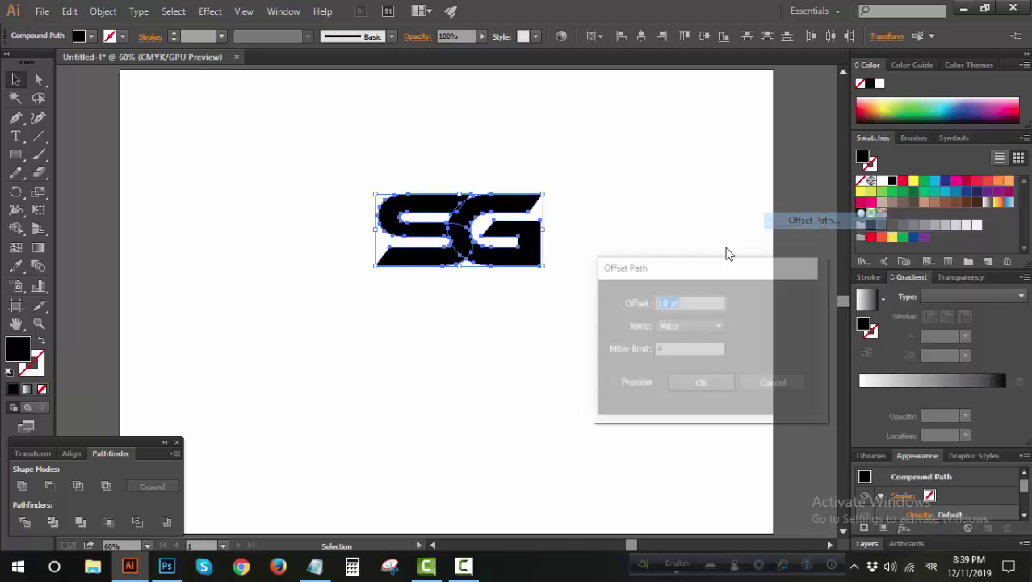
left_click(613, 383)
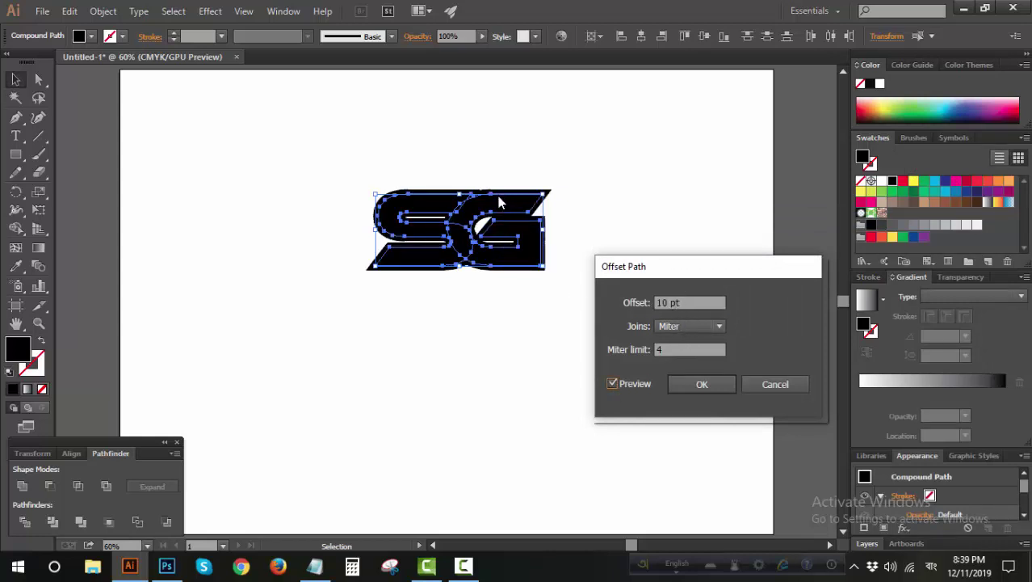
left_click(693, 303)
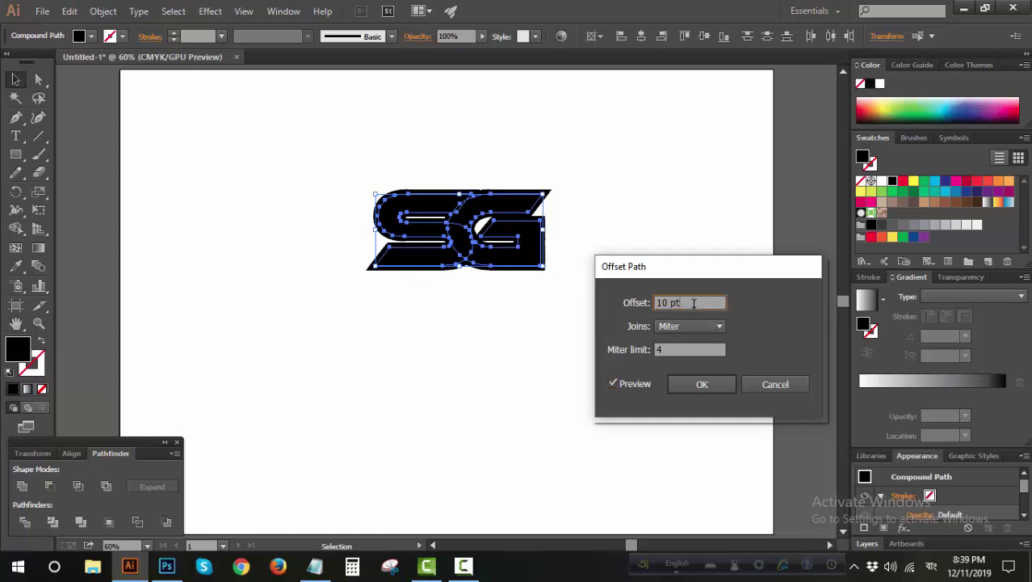
double_click(694, 302)
left_click(711, 384)
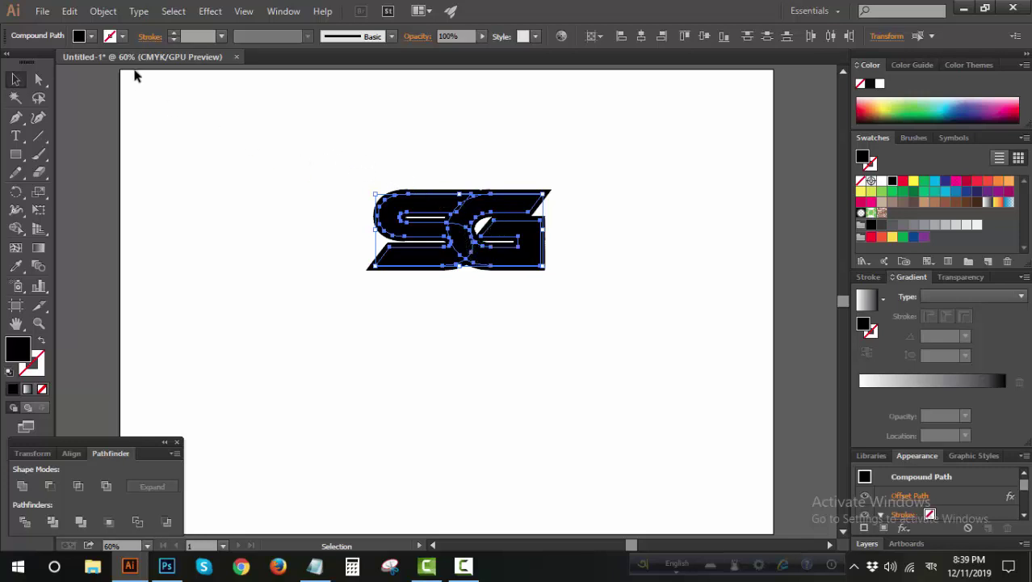
Step: Expand the appearance of the offset letters and fill both expanded shapes with light orange
left_click(104, 10)
left_click(150, 189)
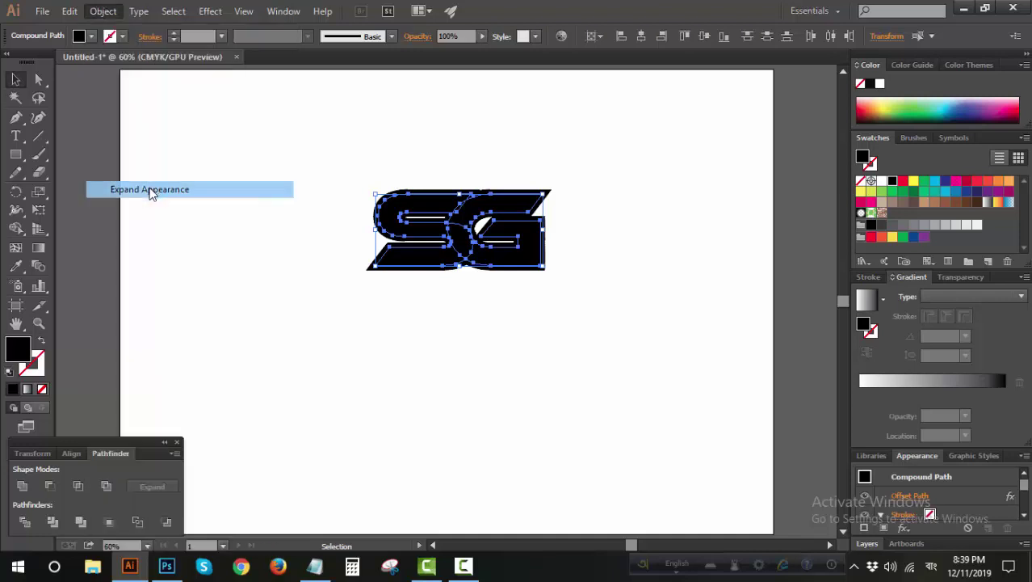
left_click(628, 229)
left_click_drag(604, 143, 436, 327)
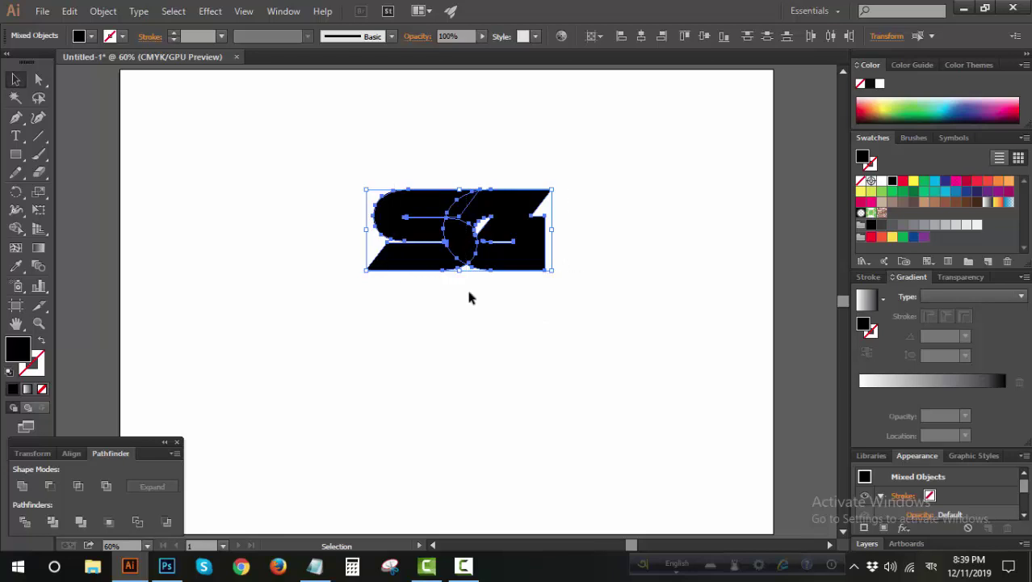
left_click(1009, 181)
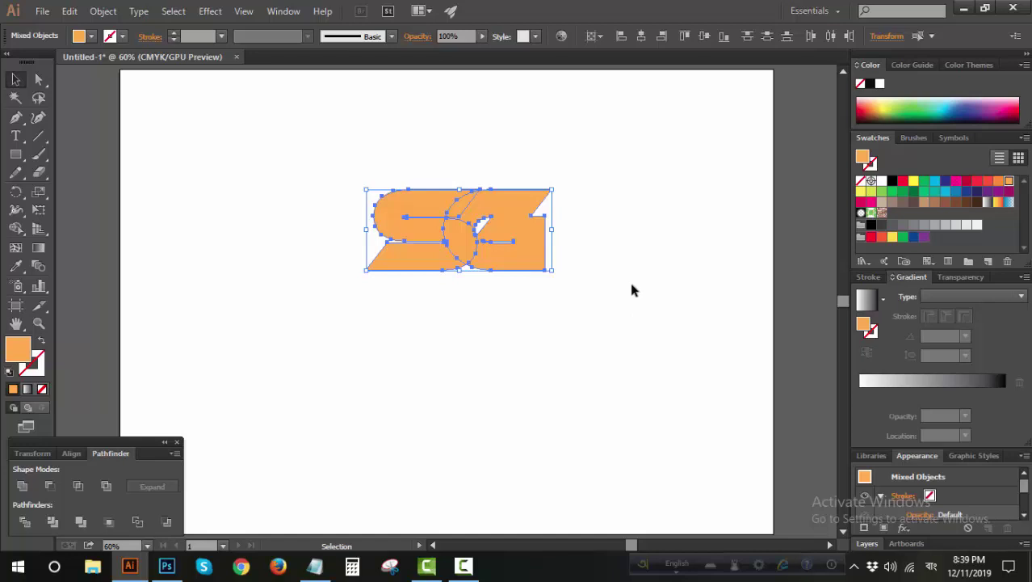
Step: Paste the original black S and G in place in front of the orange offset shapes
key("a")
key("ctrl")
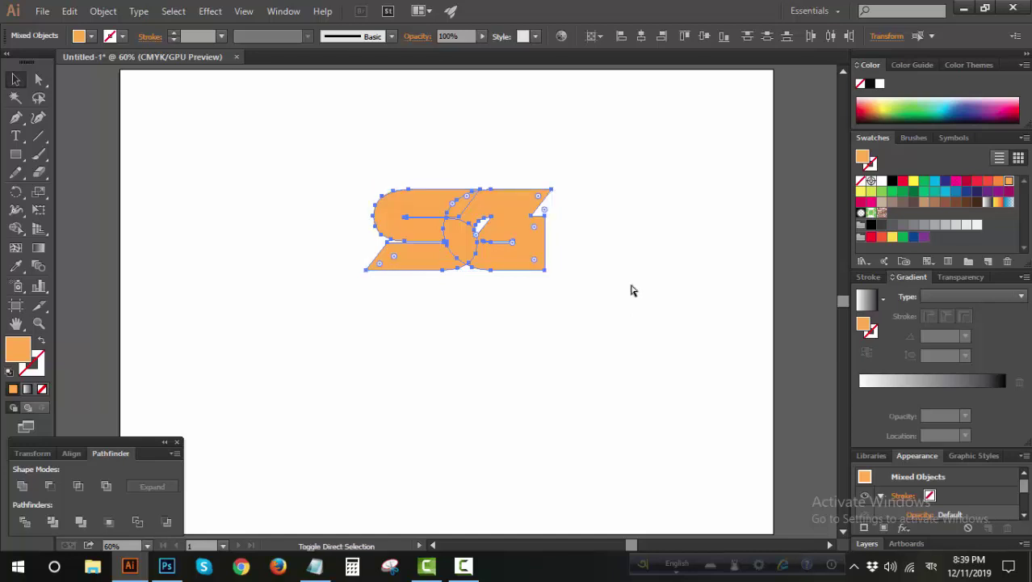
key("ctrl+8")
Step: Divide the overlapping black letters and orange offset shapes with Pathfinder, and ungroup the resulting pieces
left_click_drag(601, 159, 348, 323)
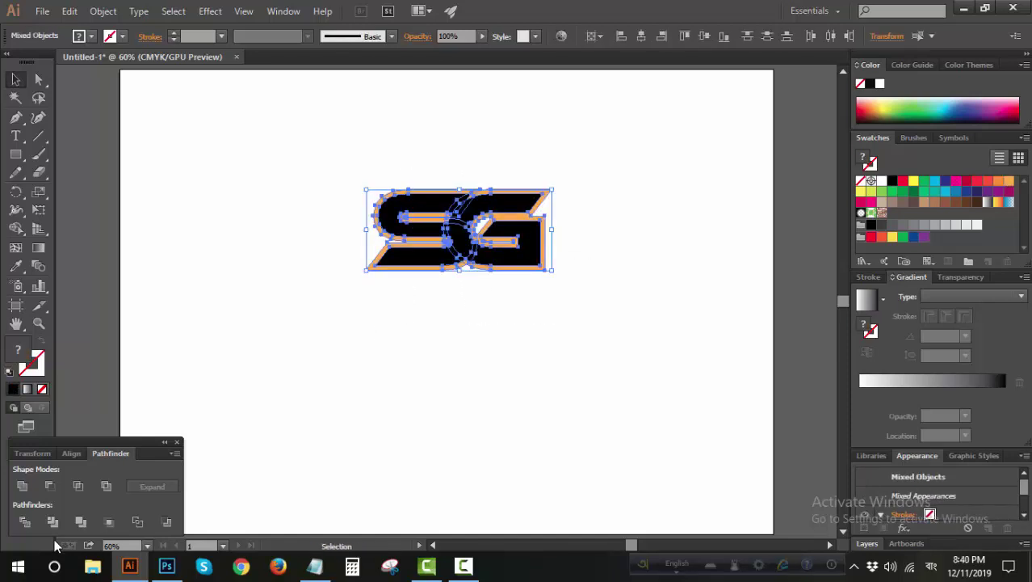
left_click(26, 523)
right_click(211, 222)
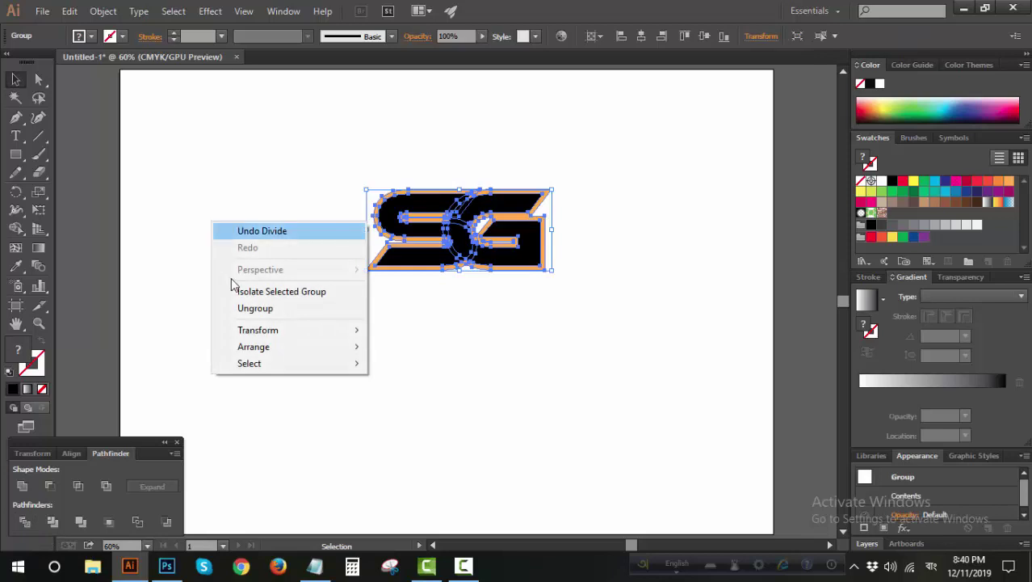
left_click(261, 308)
left_click(433, 329)
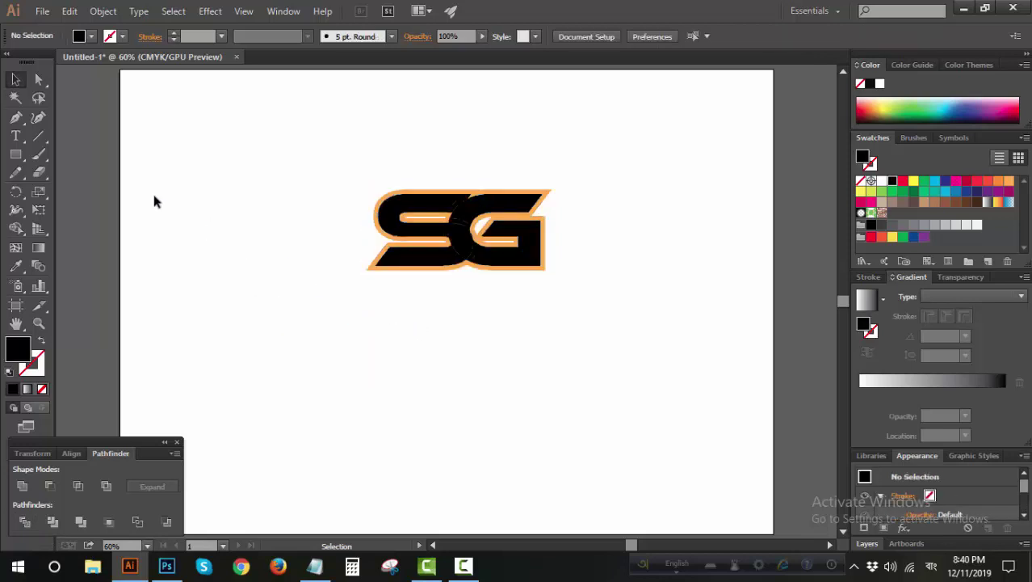
Step: Select all light orange pieces with the Magic Wand and delete them, leaving only the black letter pieces
left_click(15, 98)
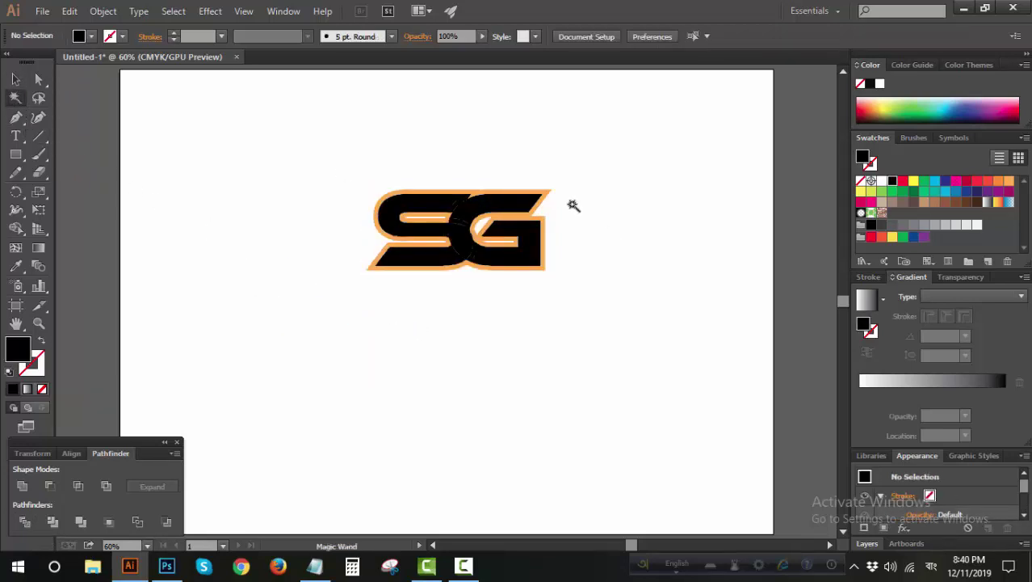
left_click(554, 190)
key("Delete")
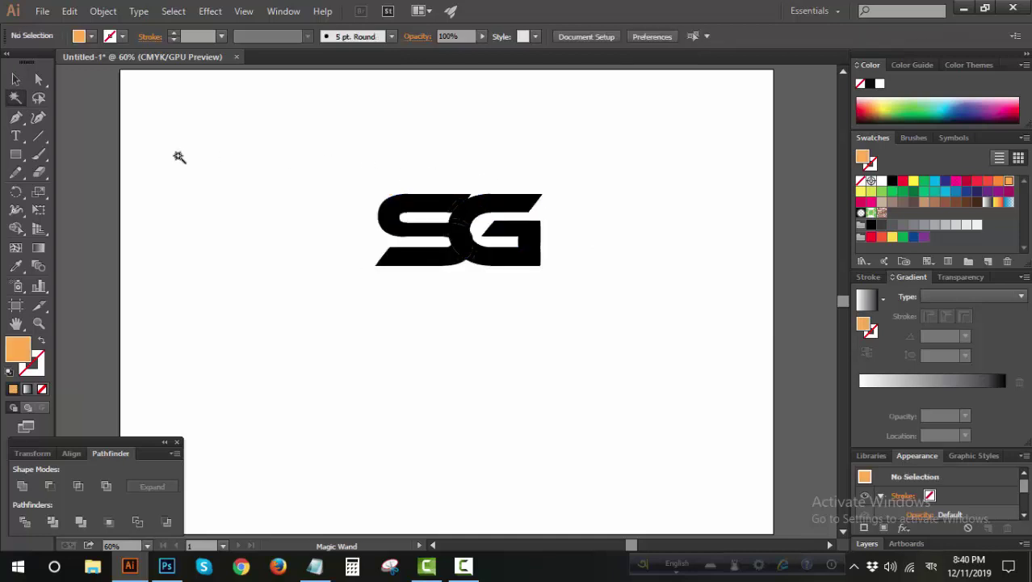
Step: Delete the narrow black slivers around the crossing to open white gaps between the interlocking S and G strokes
left_click(16, 78)
left_click(38, 323)
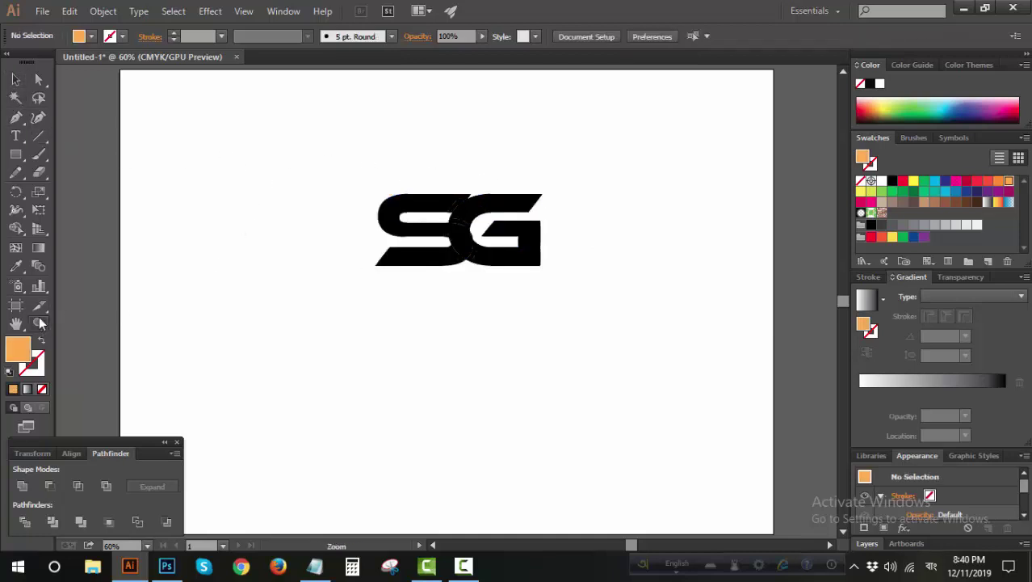
left_click_drag(494, 202, 675, 307)
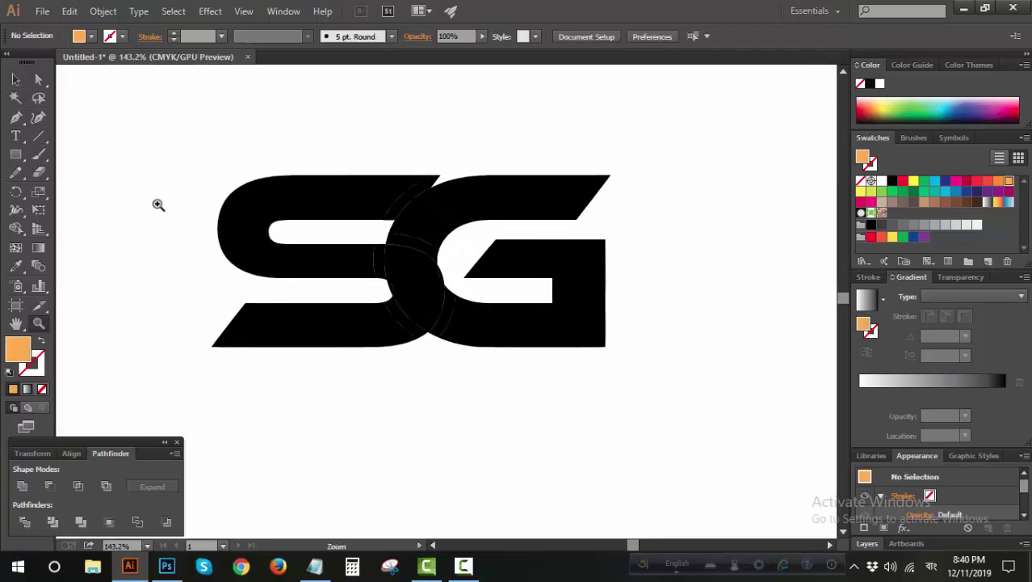
left_click(16, 78)
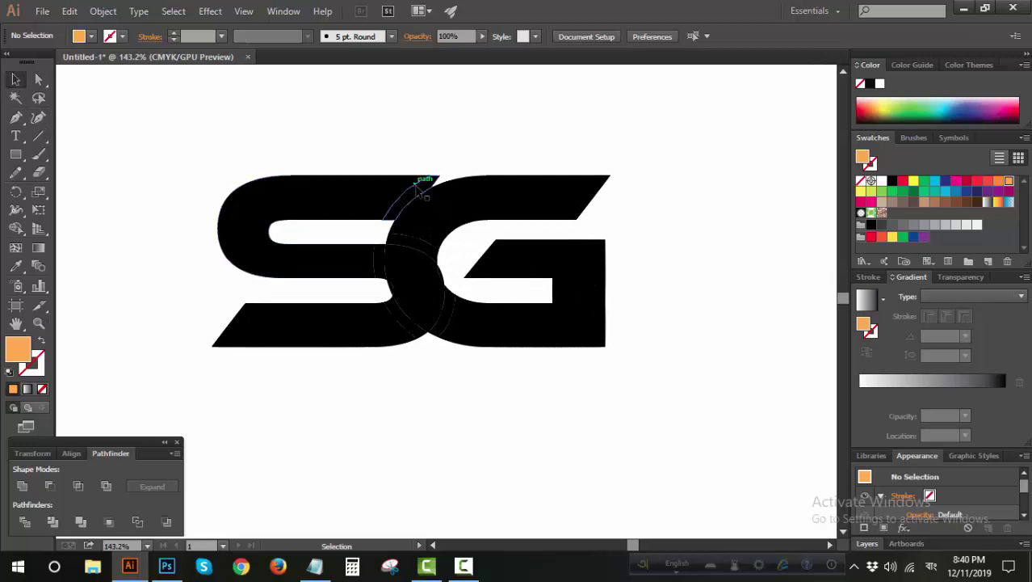
left_click(412, 189)
key("Delete")
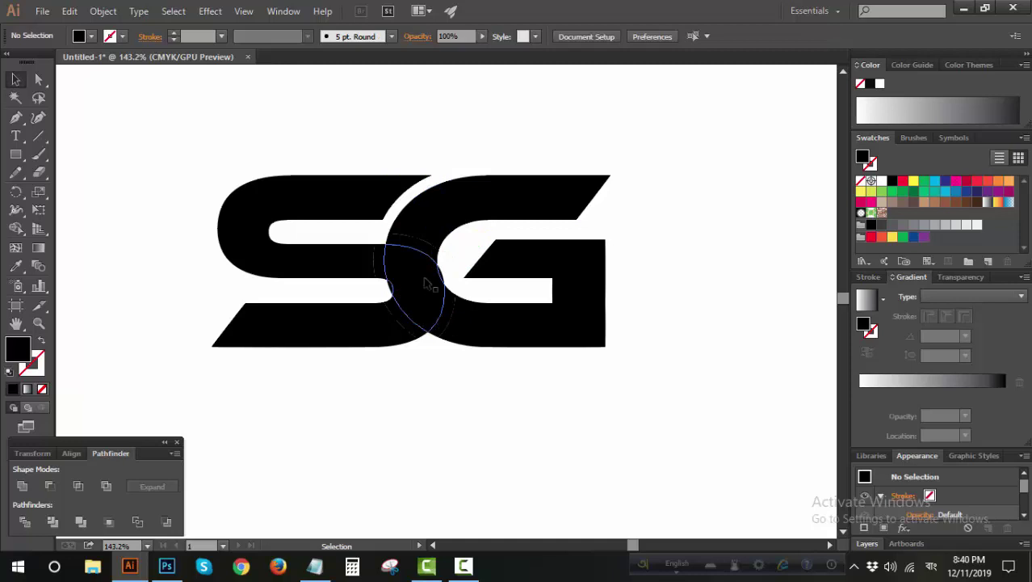
left_click(435, 257)
key("Delete")
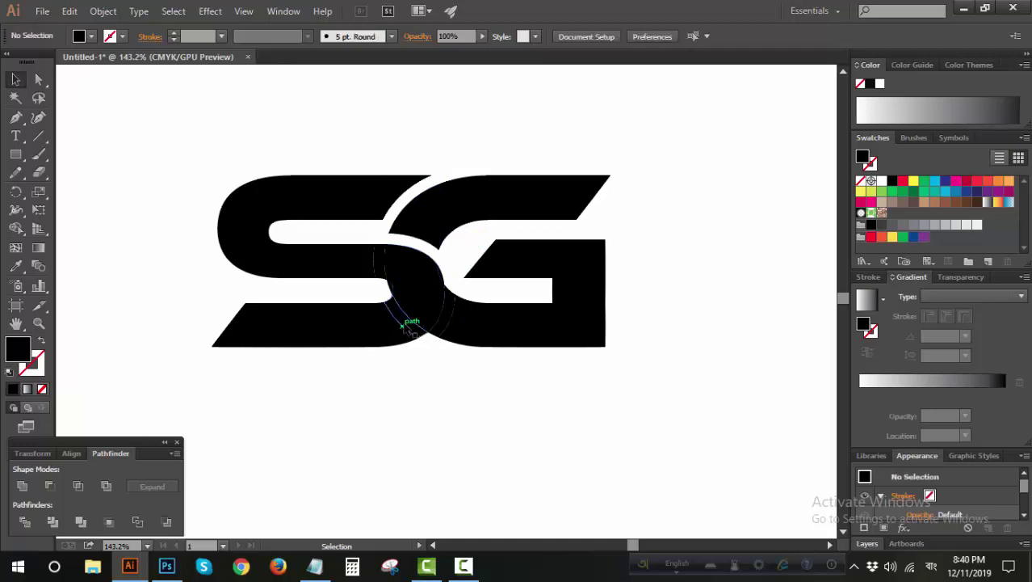
left_click(404, 323)
key("Delete")
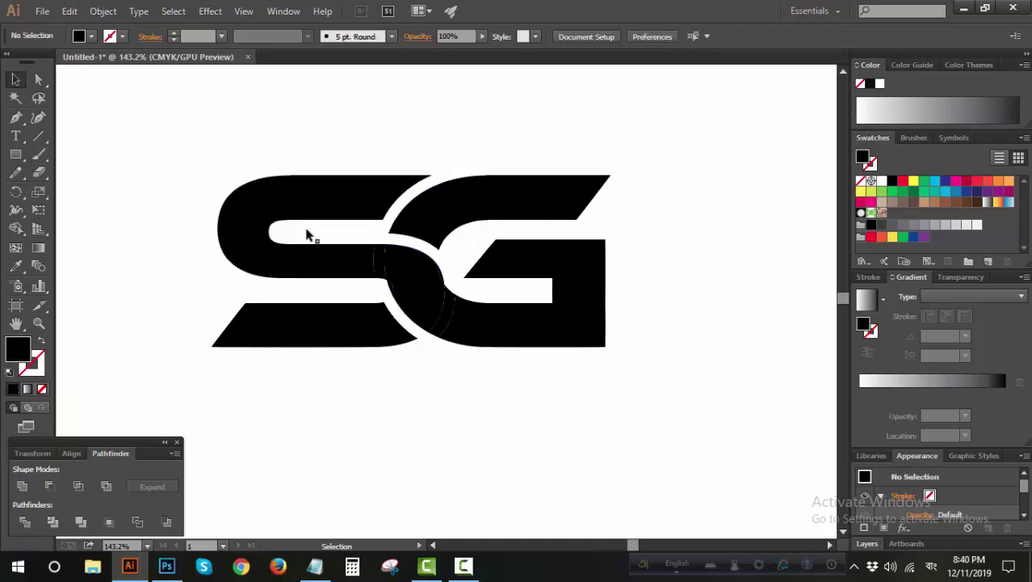
left_click_drag(440, 275, 391, 287)
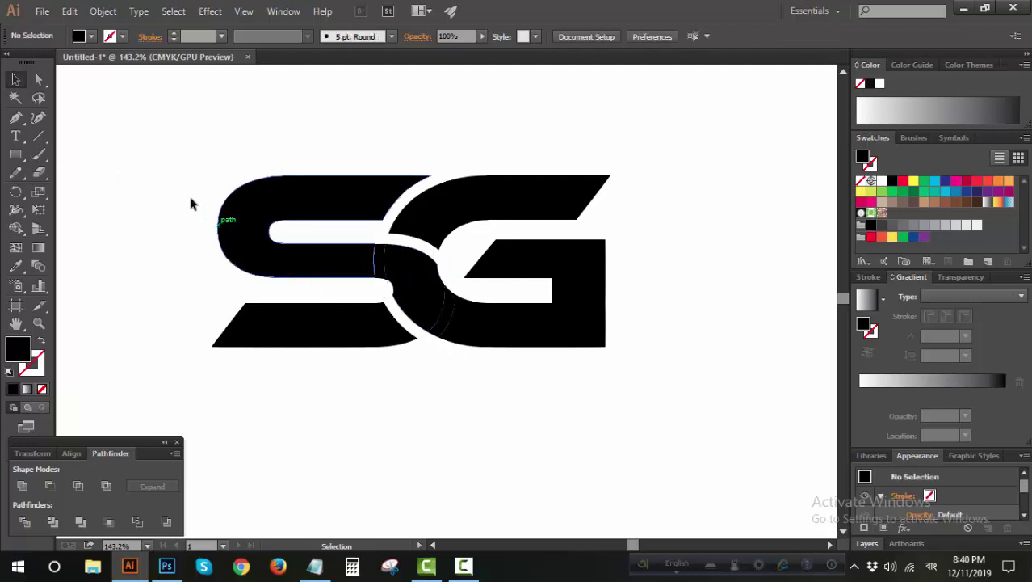
Step: Draw a line without fill or stroke, use it to match all unpainted paths with the Magic Wand, and delete them
left_click(38, 135)
left_click_drag(216, 90, 93, 146)
left_click(16, 98)
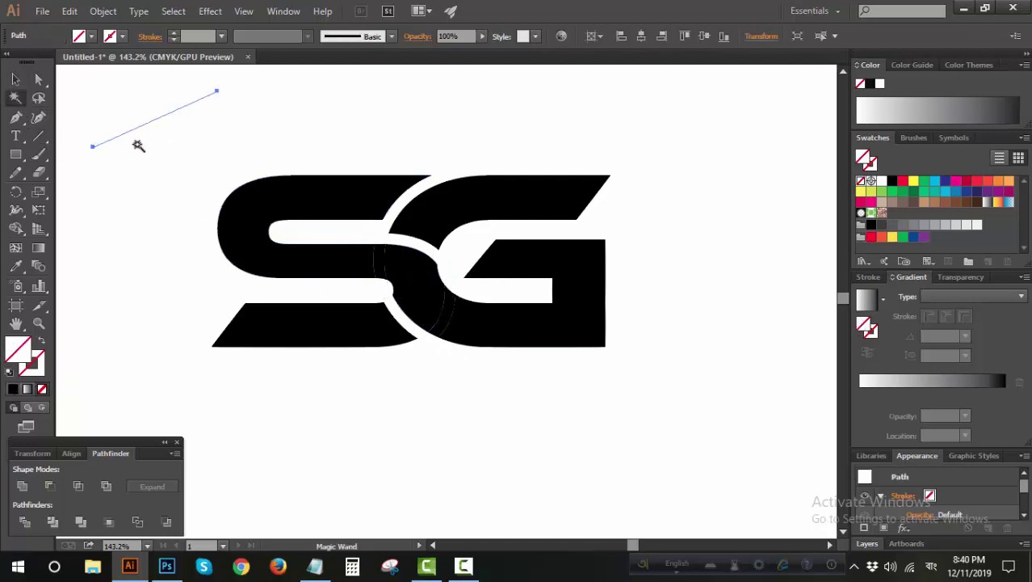
left_click(129, 131)
left_click(18, 80)
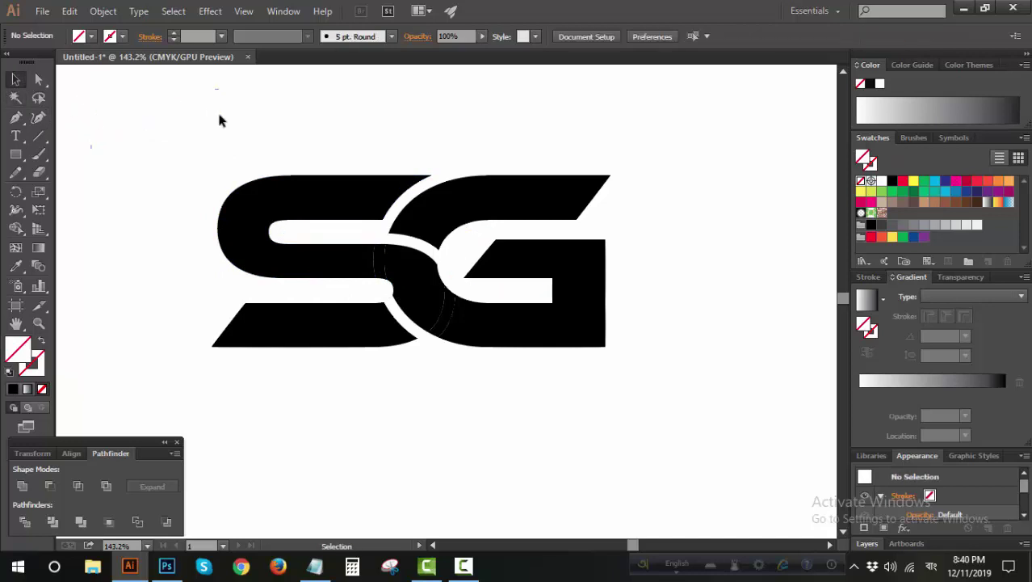
left_click_drag(161, 144, 771, 363)
left_click(771, 363)
Step: Try moving the two thin slivers at the S and G crossing out of place, and undo the moves
left_click_drag(412, 273, 383, 256)
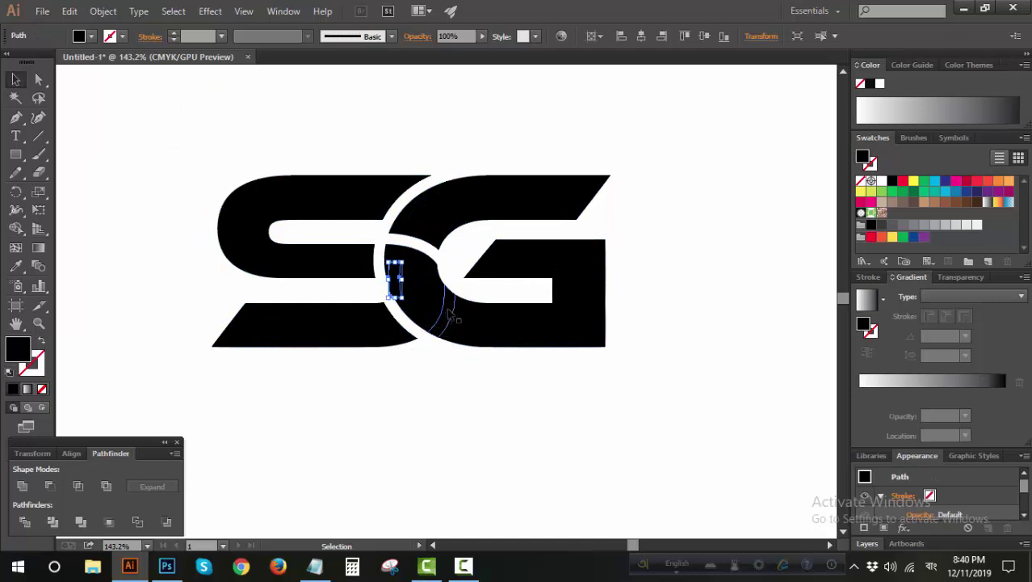
left_click(436, 325)
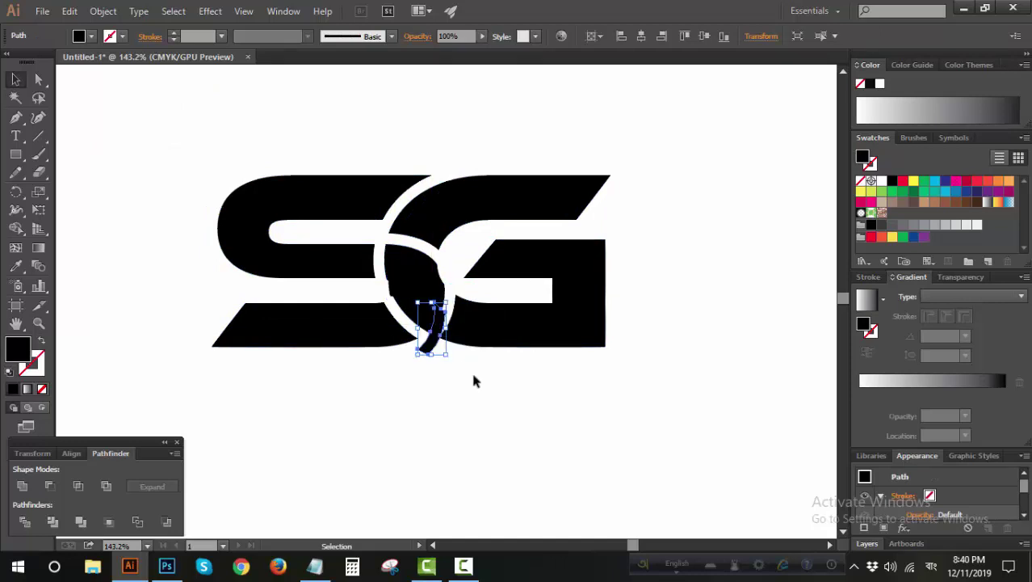
key("ctrl+z")
key("ctrl+z")
key("ctrl+z")
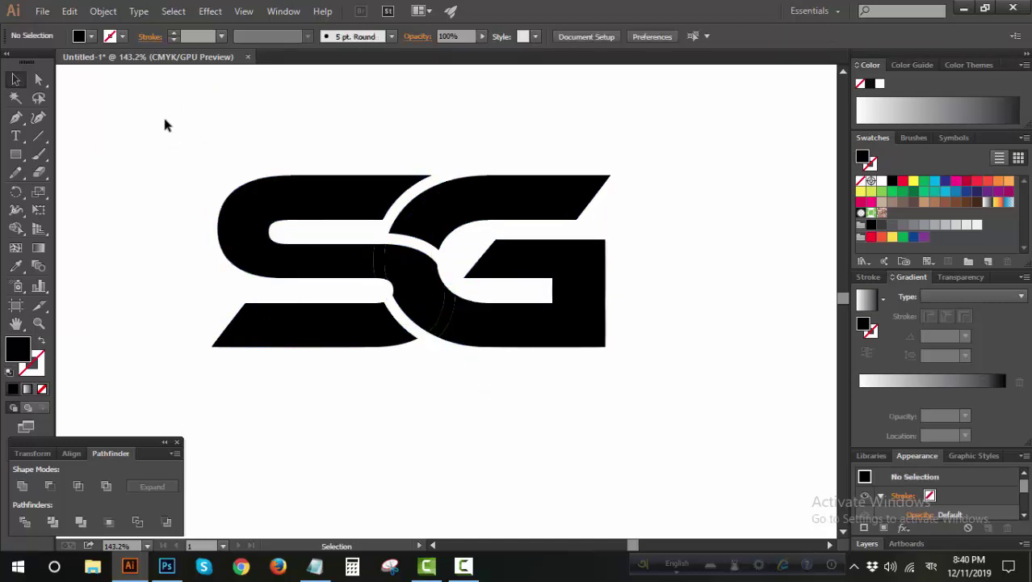
Step: Unite all remaining letter pieces with Pathfinder and shift the united logo slightly to the right
left_click_drag(164, 122, 634, 365)
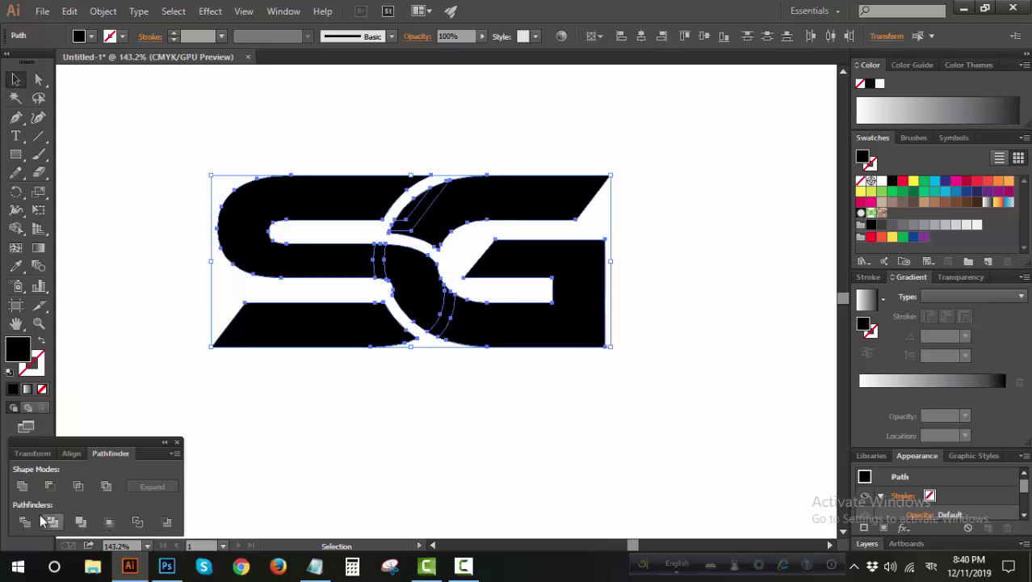
left_click(21, 487)
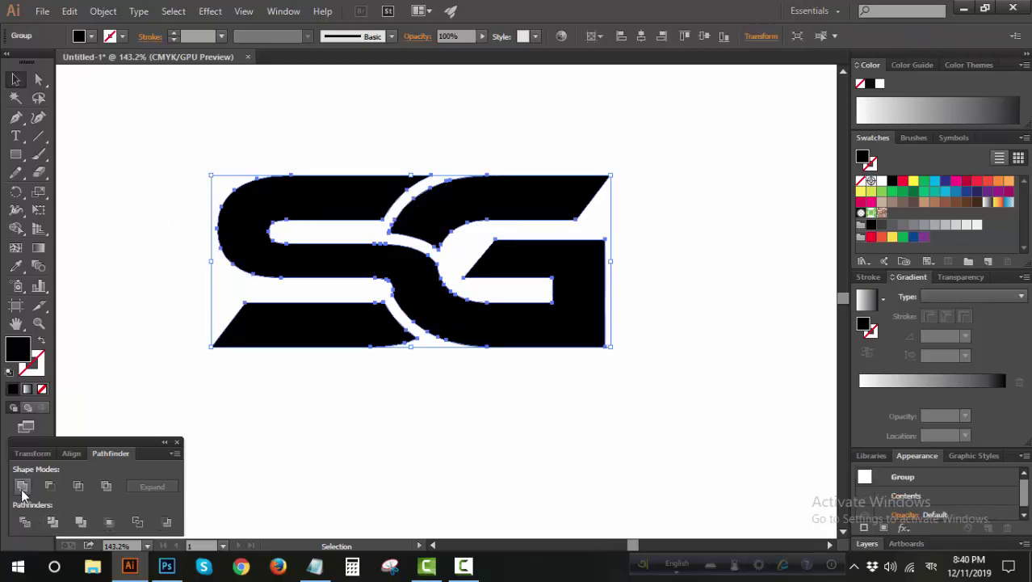
left_click(444, 449)
left_click(492, 338)
left_click(389, 434)
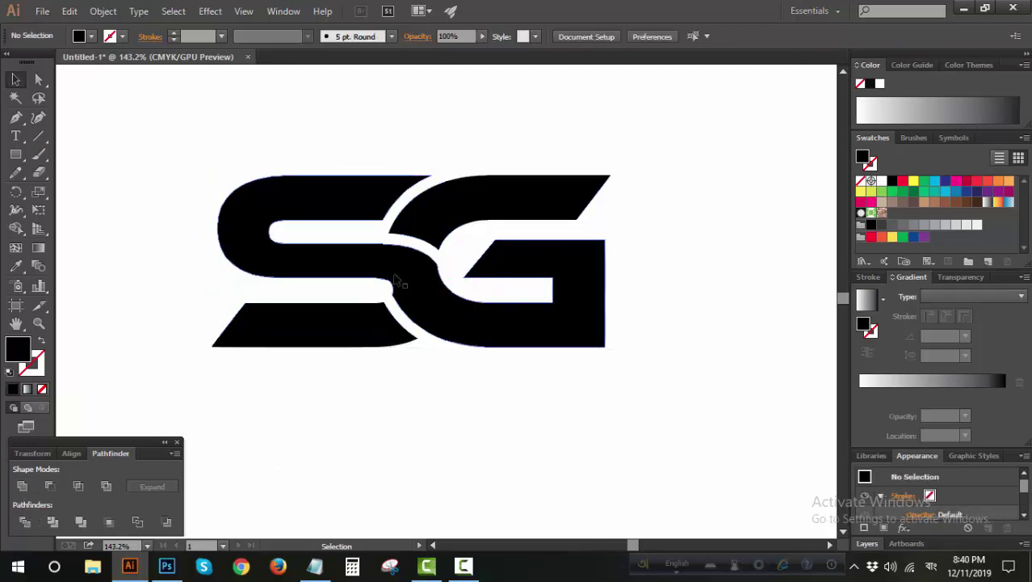
left_click_drag(394, 274, 435, 244)
left_click_drag(482, 282, 473, 317)
left_click(474, 393)
Step: Fill the lower bar of the S and the upper arm of the G with light orange
left_click(39, 79)
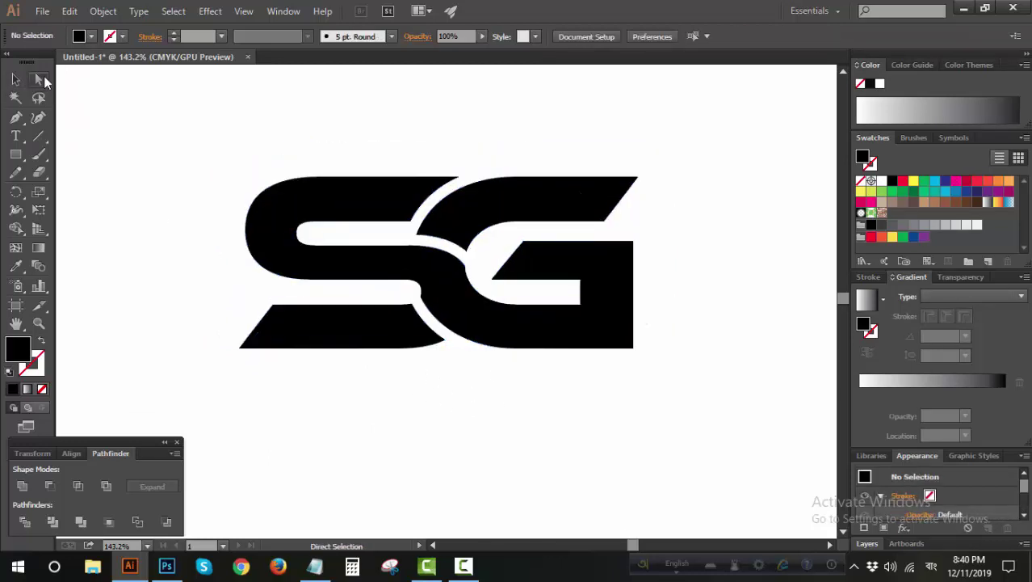
left_click(384, 340)
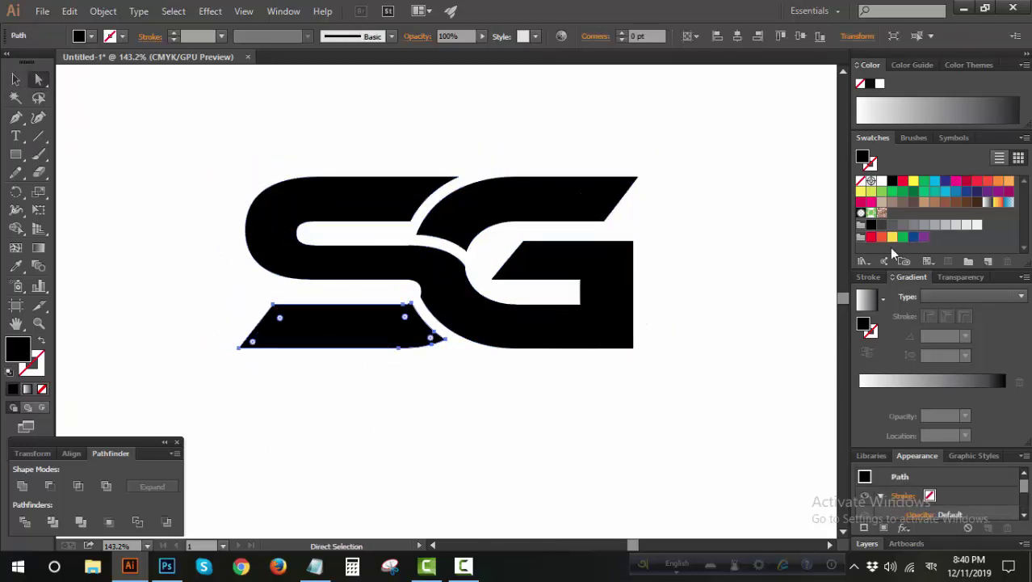
left_click(966, 182)
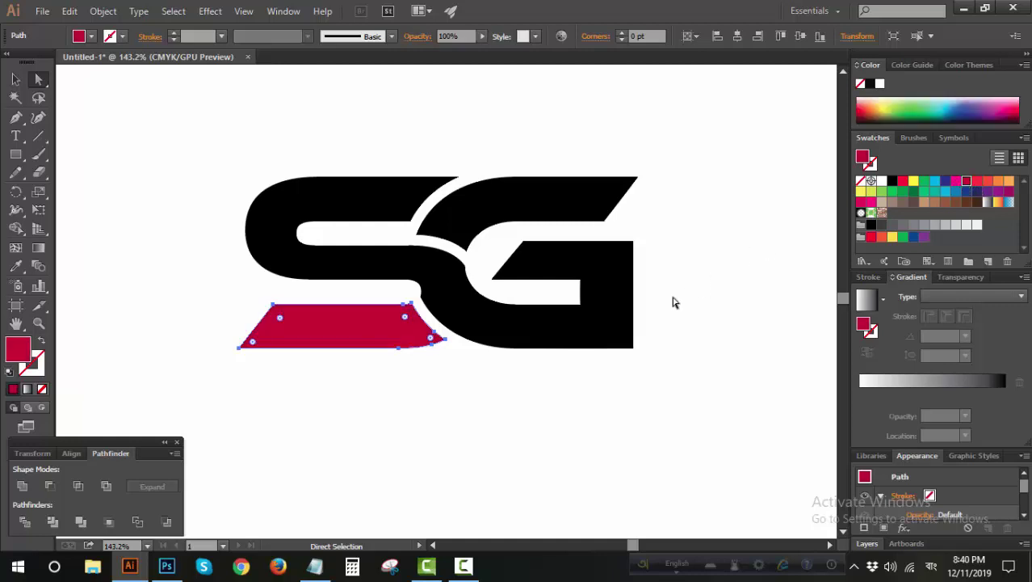
left_click(1009, 181)
left_click(566, 198)
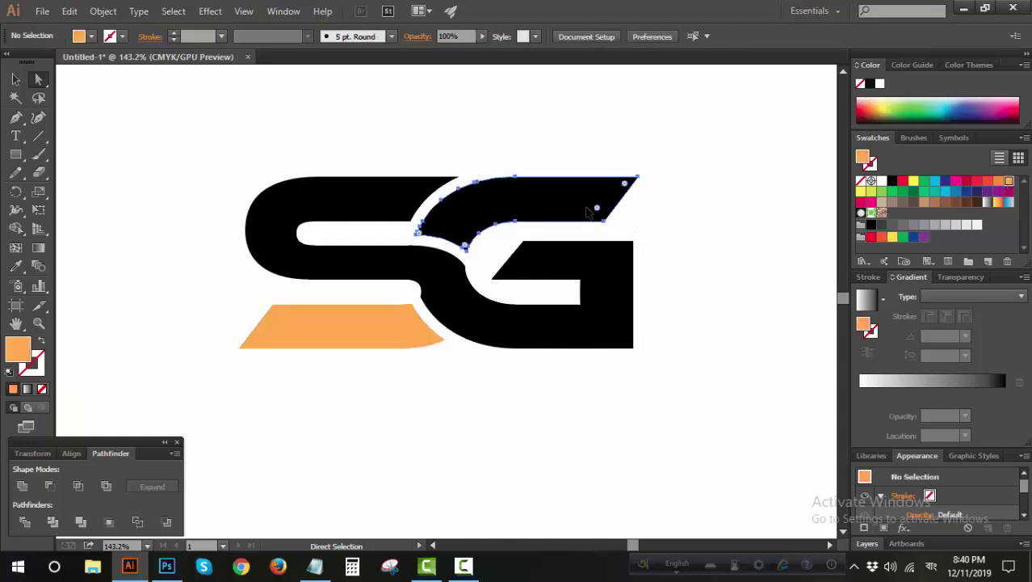
left_click(1009, 181)
left_click(707, 202)
Step: Fill the joined central S and G shape with dark grey
left_click(614, 301)
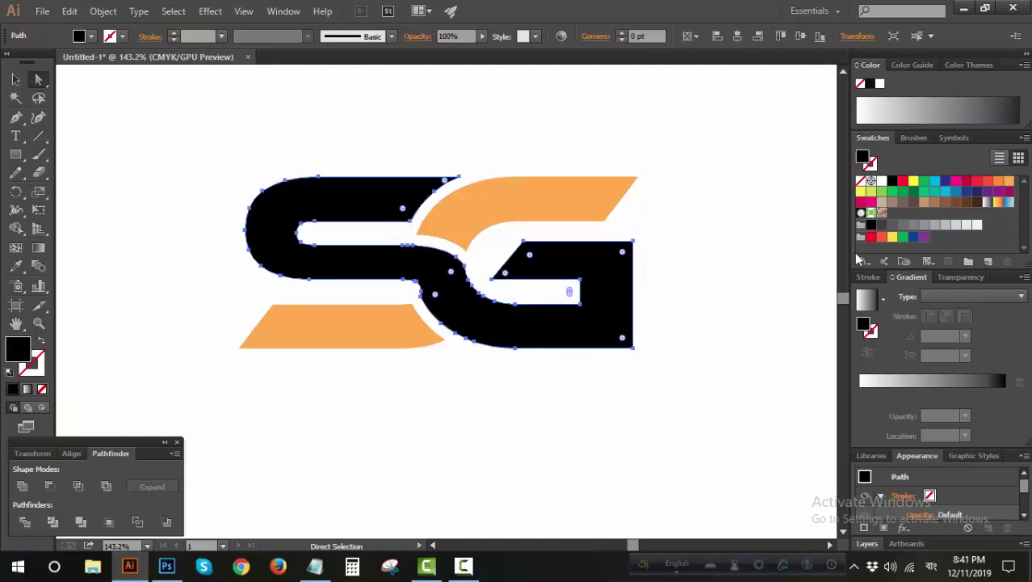
left_click(882, 226)
left_click(753, 233)
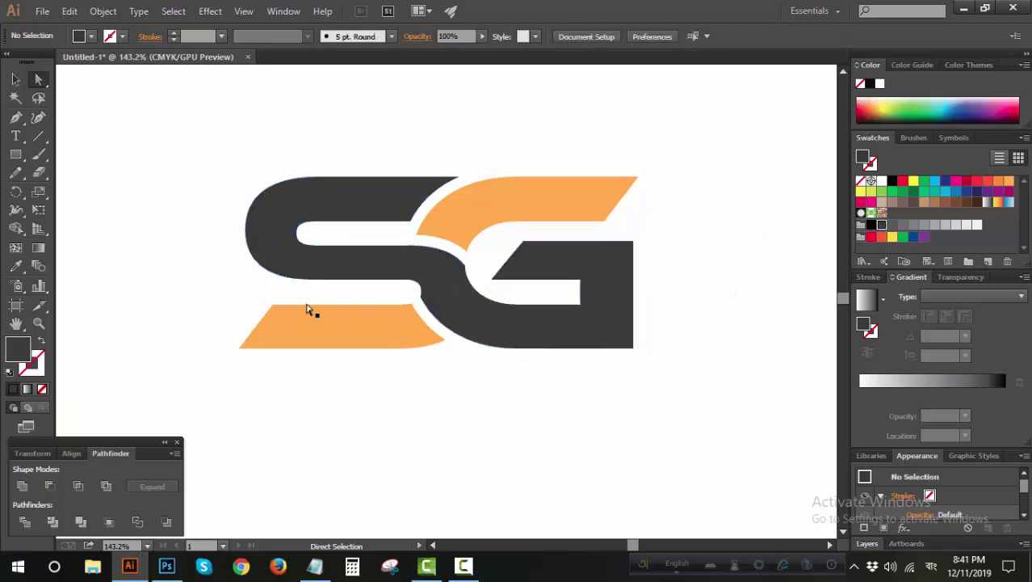
Step: Try a crimson fill on both light orange accent pieces
left_click(15, 98)
left_click(550, 225)
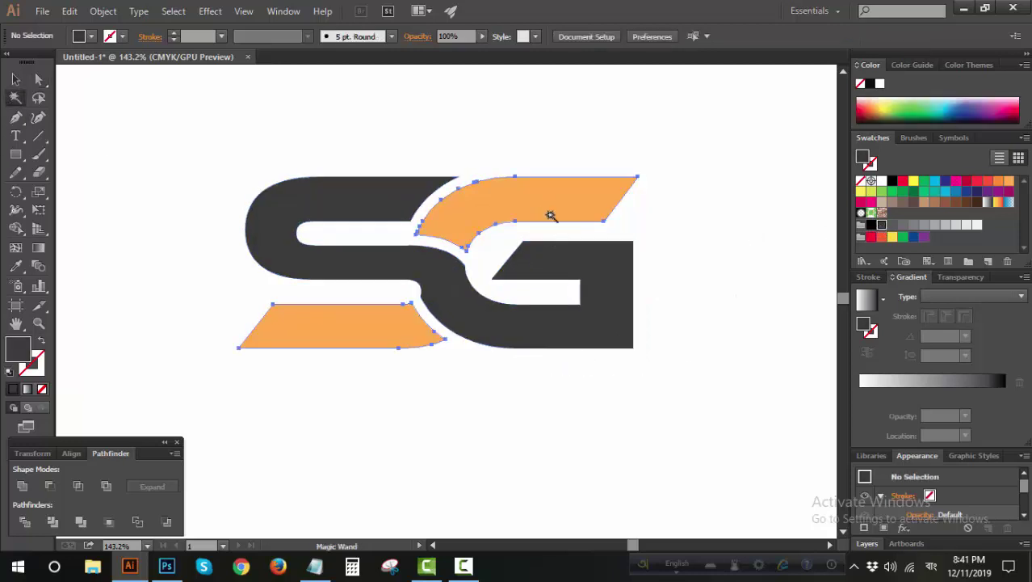
left_click(967, 181)
left_click(756, 196)
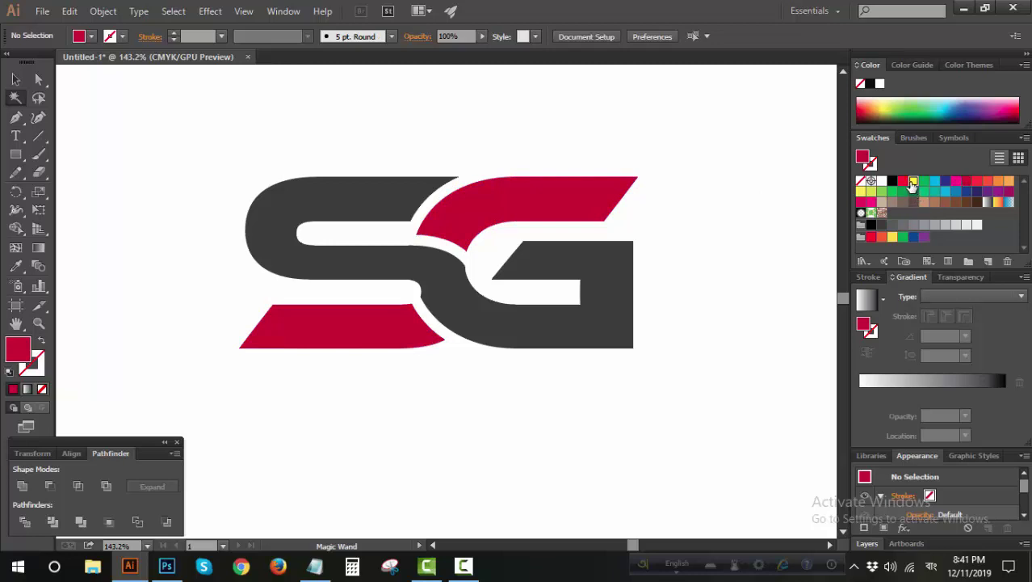
left_click(913, 181)
left_click(903, 181)
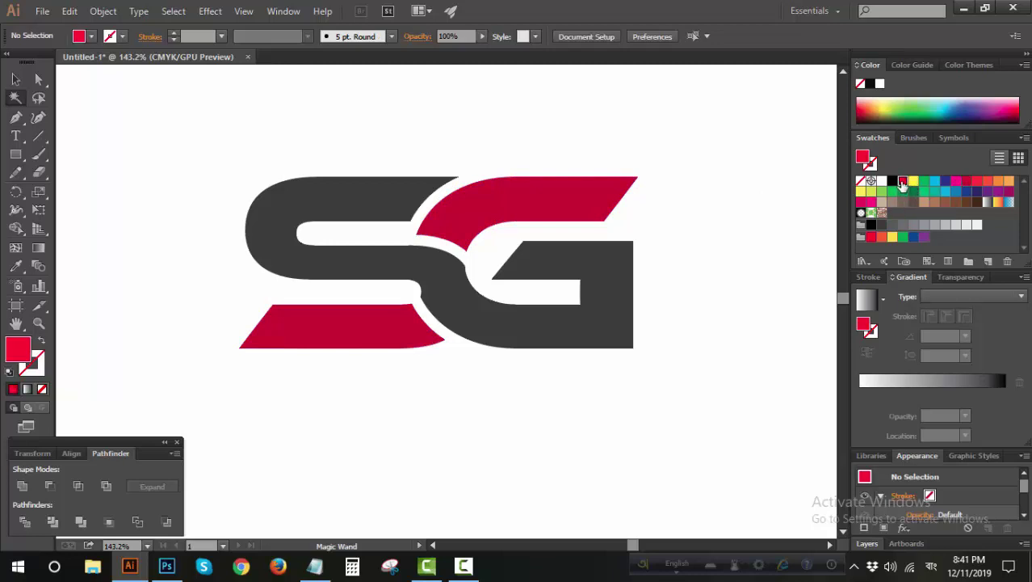
Step: Reselect both accent pieces, compare red and orange swatches on them, and fill them with the deeper orange
left_click(605, 200)
left_click(903, 181)
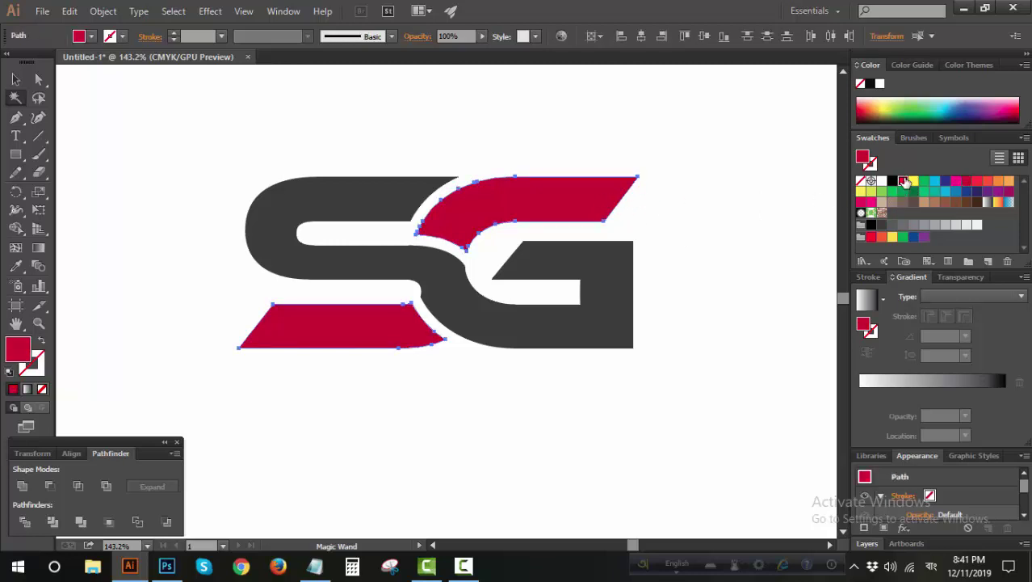
left_click(967, 184)
left_click(986, 182)
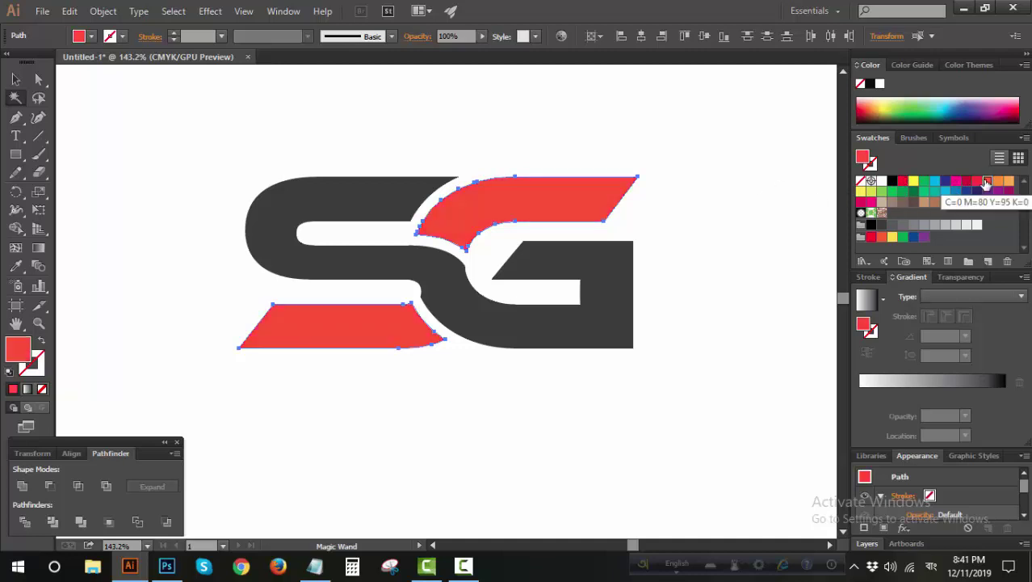
left_click(999, 182)
left_click(1009, 181)
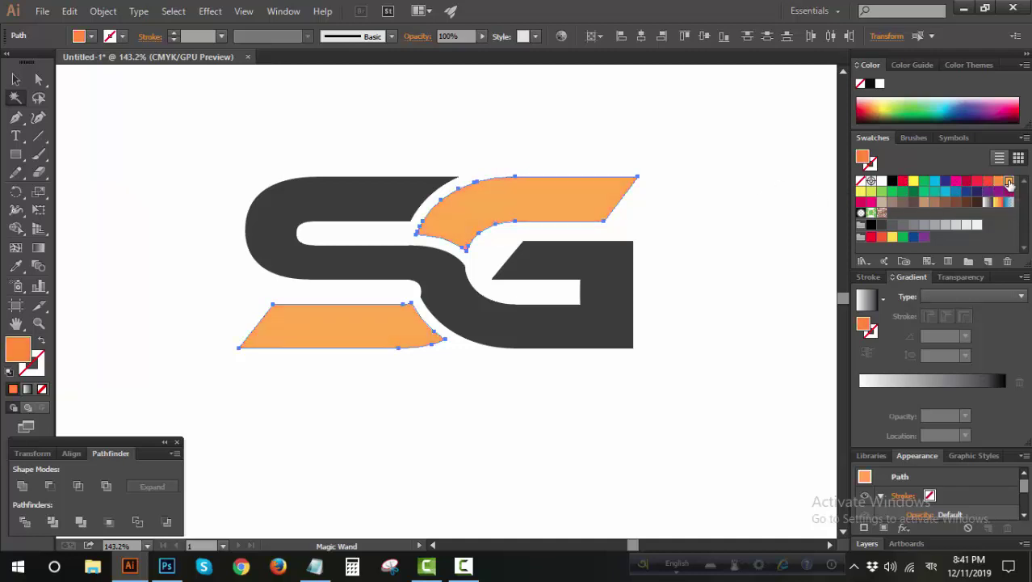
left_click(998, 183)
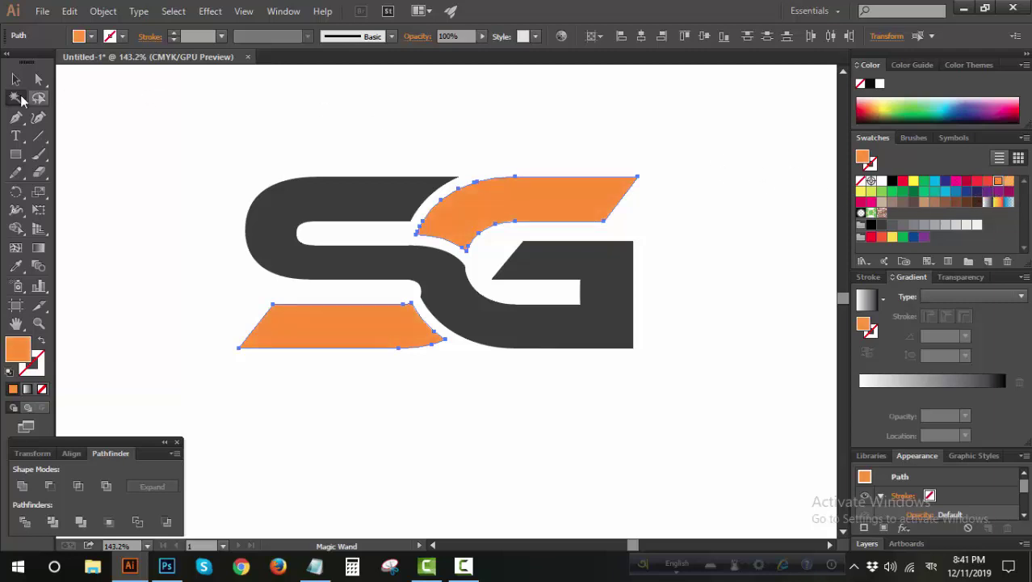
Step: Group all pieces of the SG logo and enlarge the group
left_click(15, 79)
left_click(200, 108)
key("ctrl+0")
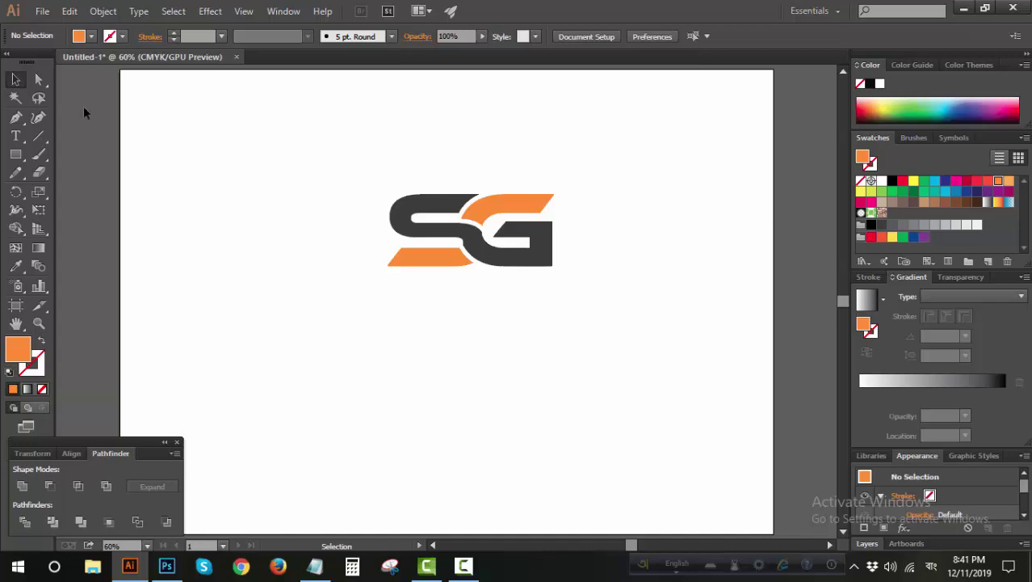
left_click_drag(336, 136, 584, 292)
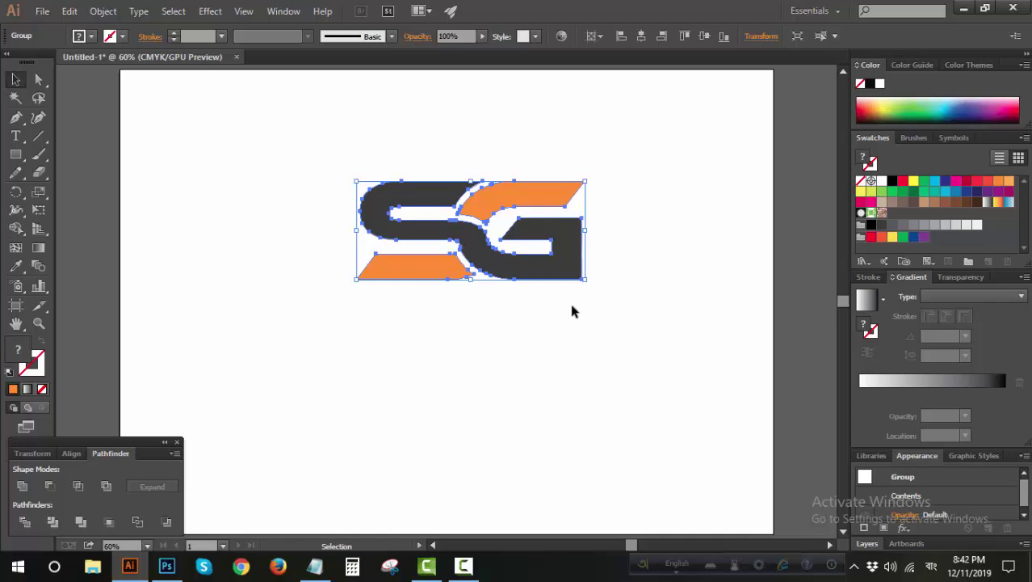
left_click(596, 328)
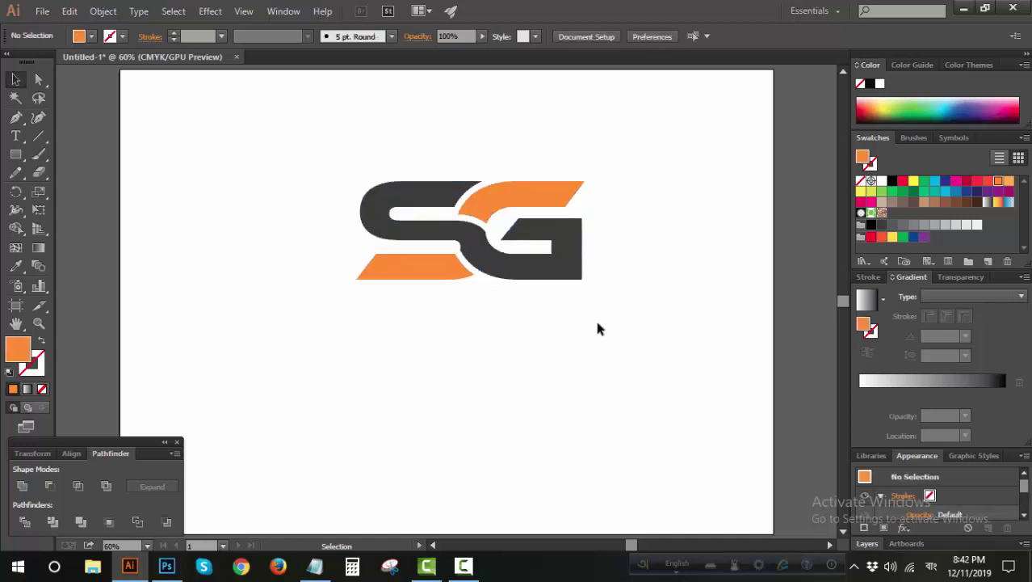
Step: Center the grouped logo horizontally and vertically on the artboard
left_click(582, 279)
left_click(637, 40)
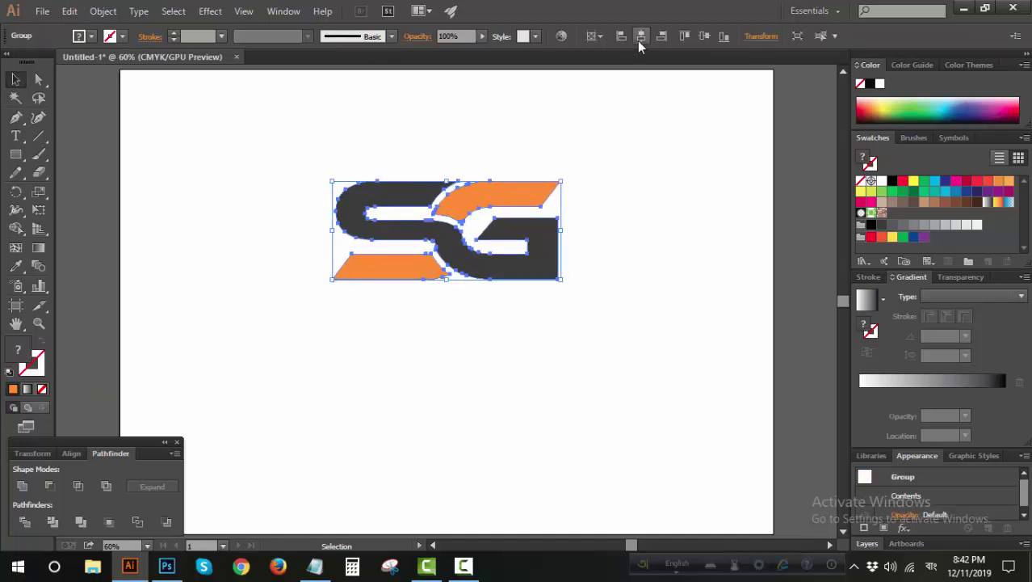
left_click(705, 37)
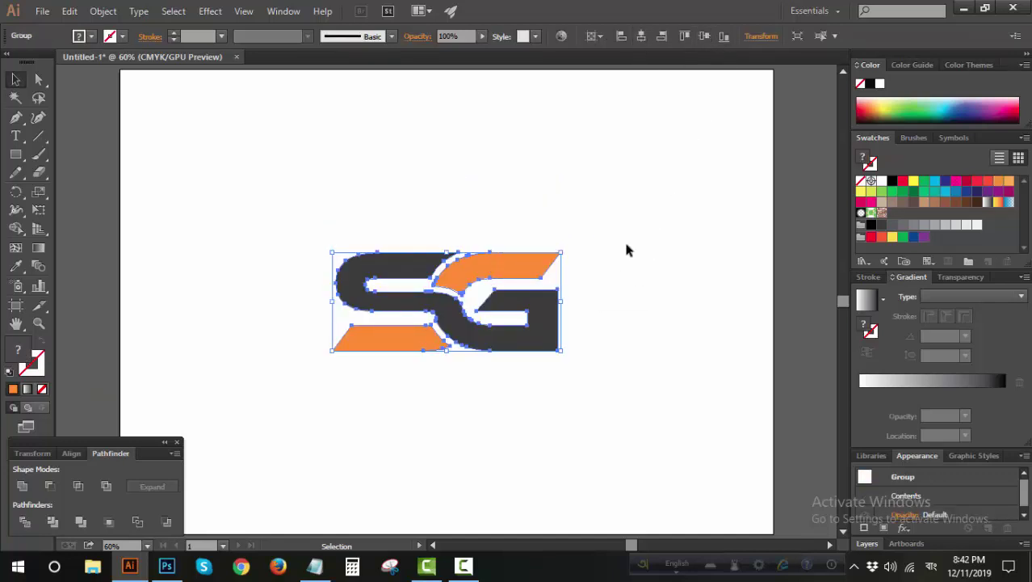
left_click(626, 243)
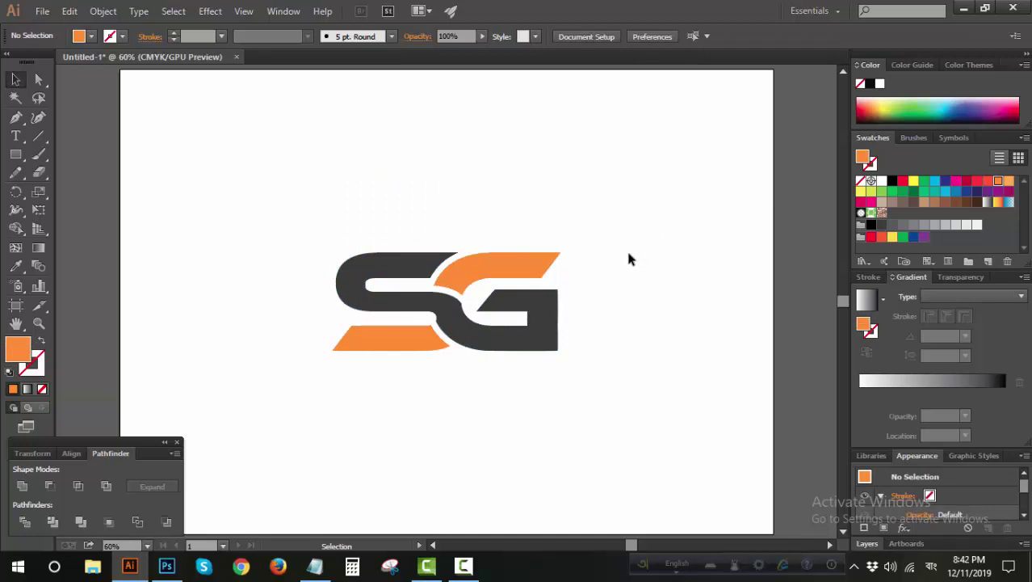